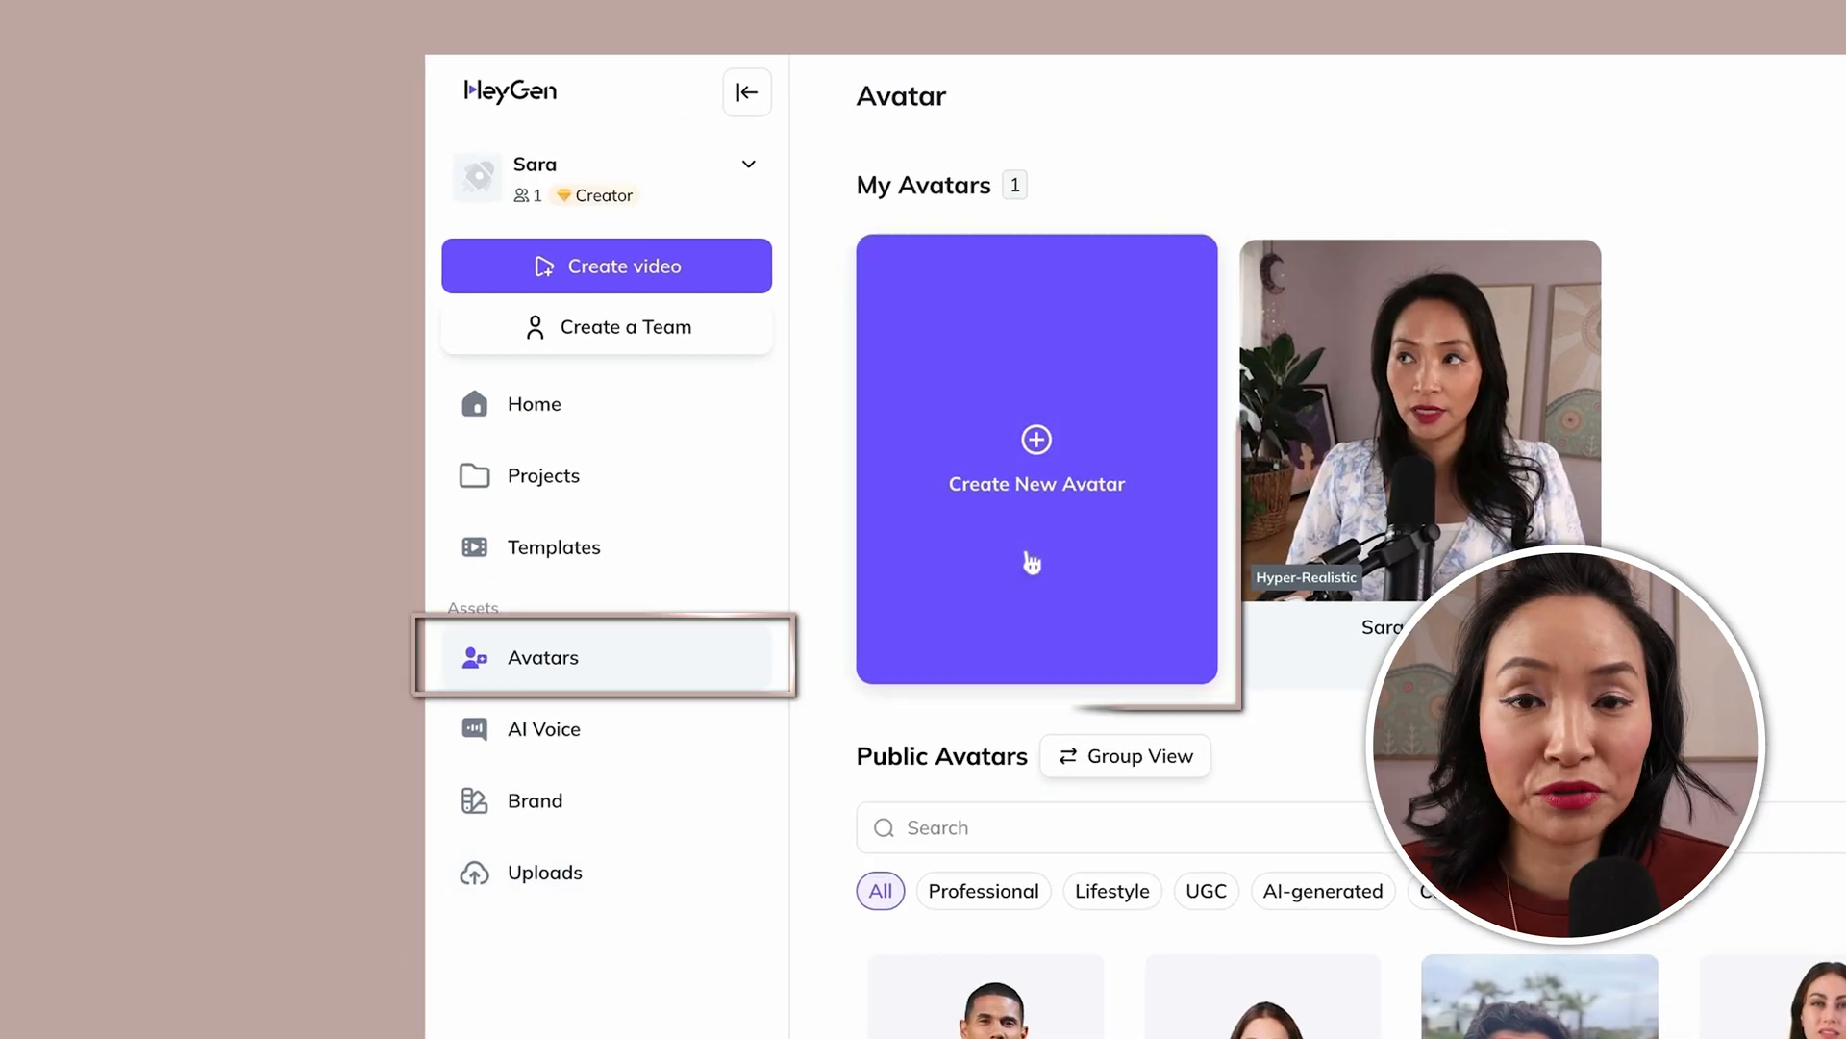
Begin a new custom avatar look, reaching the still-avatar recording instructions
{"action": "left_click", "coordinate": [1018, 494]}
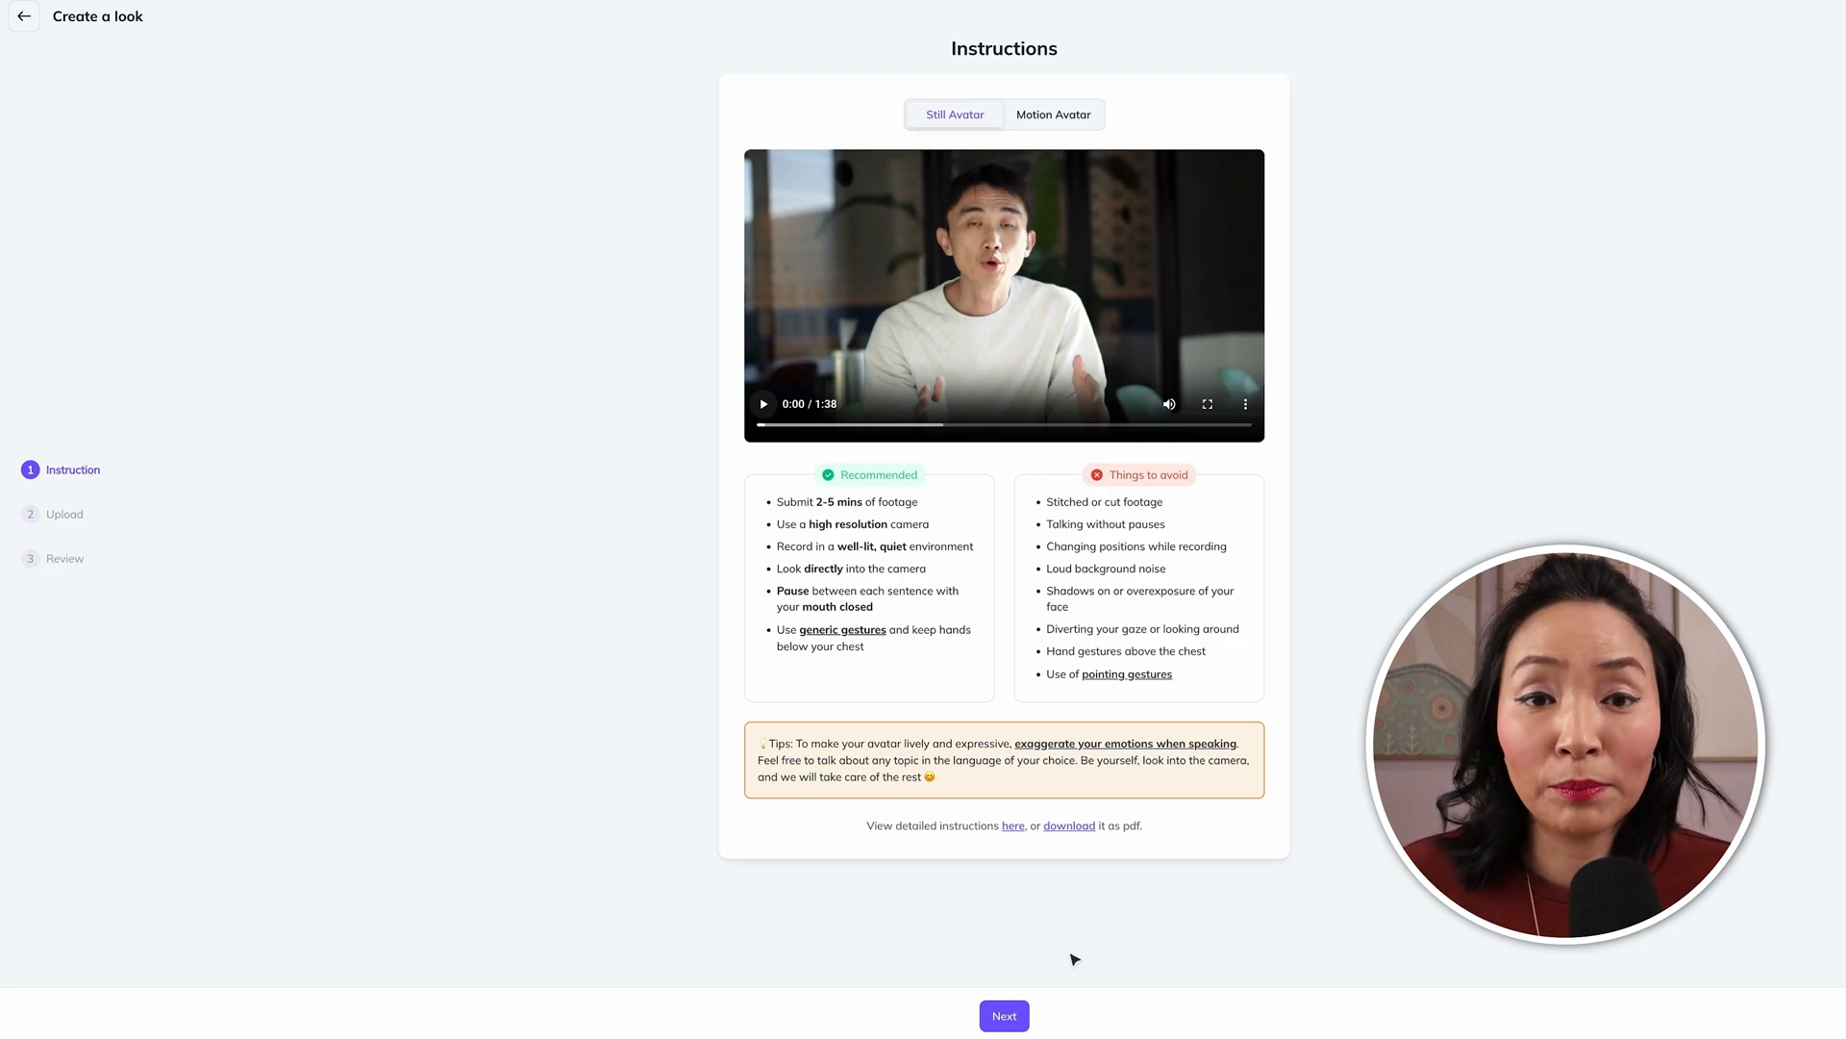
Advance past the instructions toward the footage upload step
{"action": "left_click", "coordinate": [1004, 1016]}
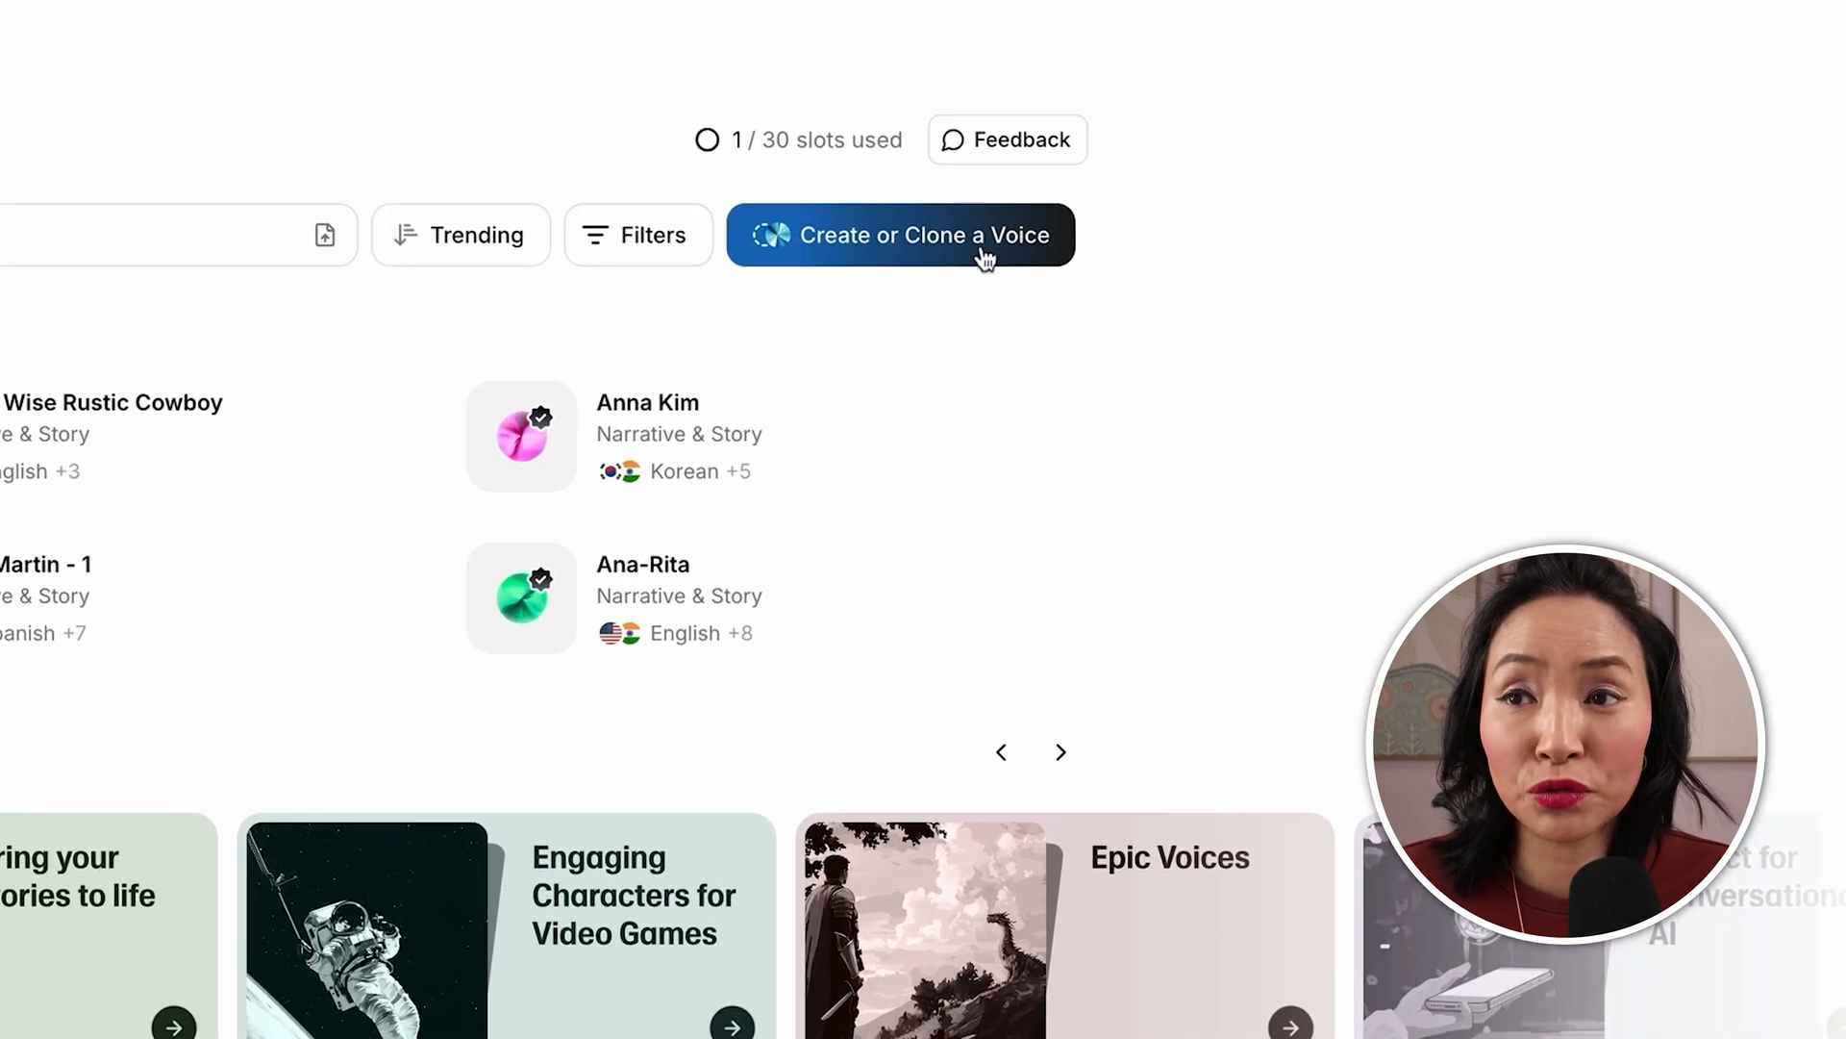
Bring up ElevenLabs' Create or Clone a Voice options
{"action": "left_click", "coordinate": [986, 255]}
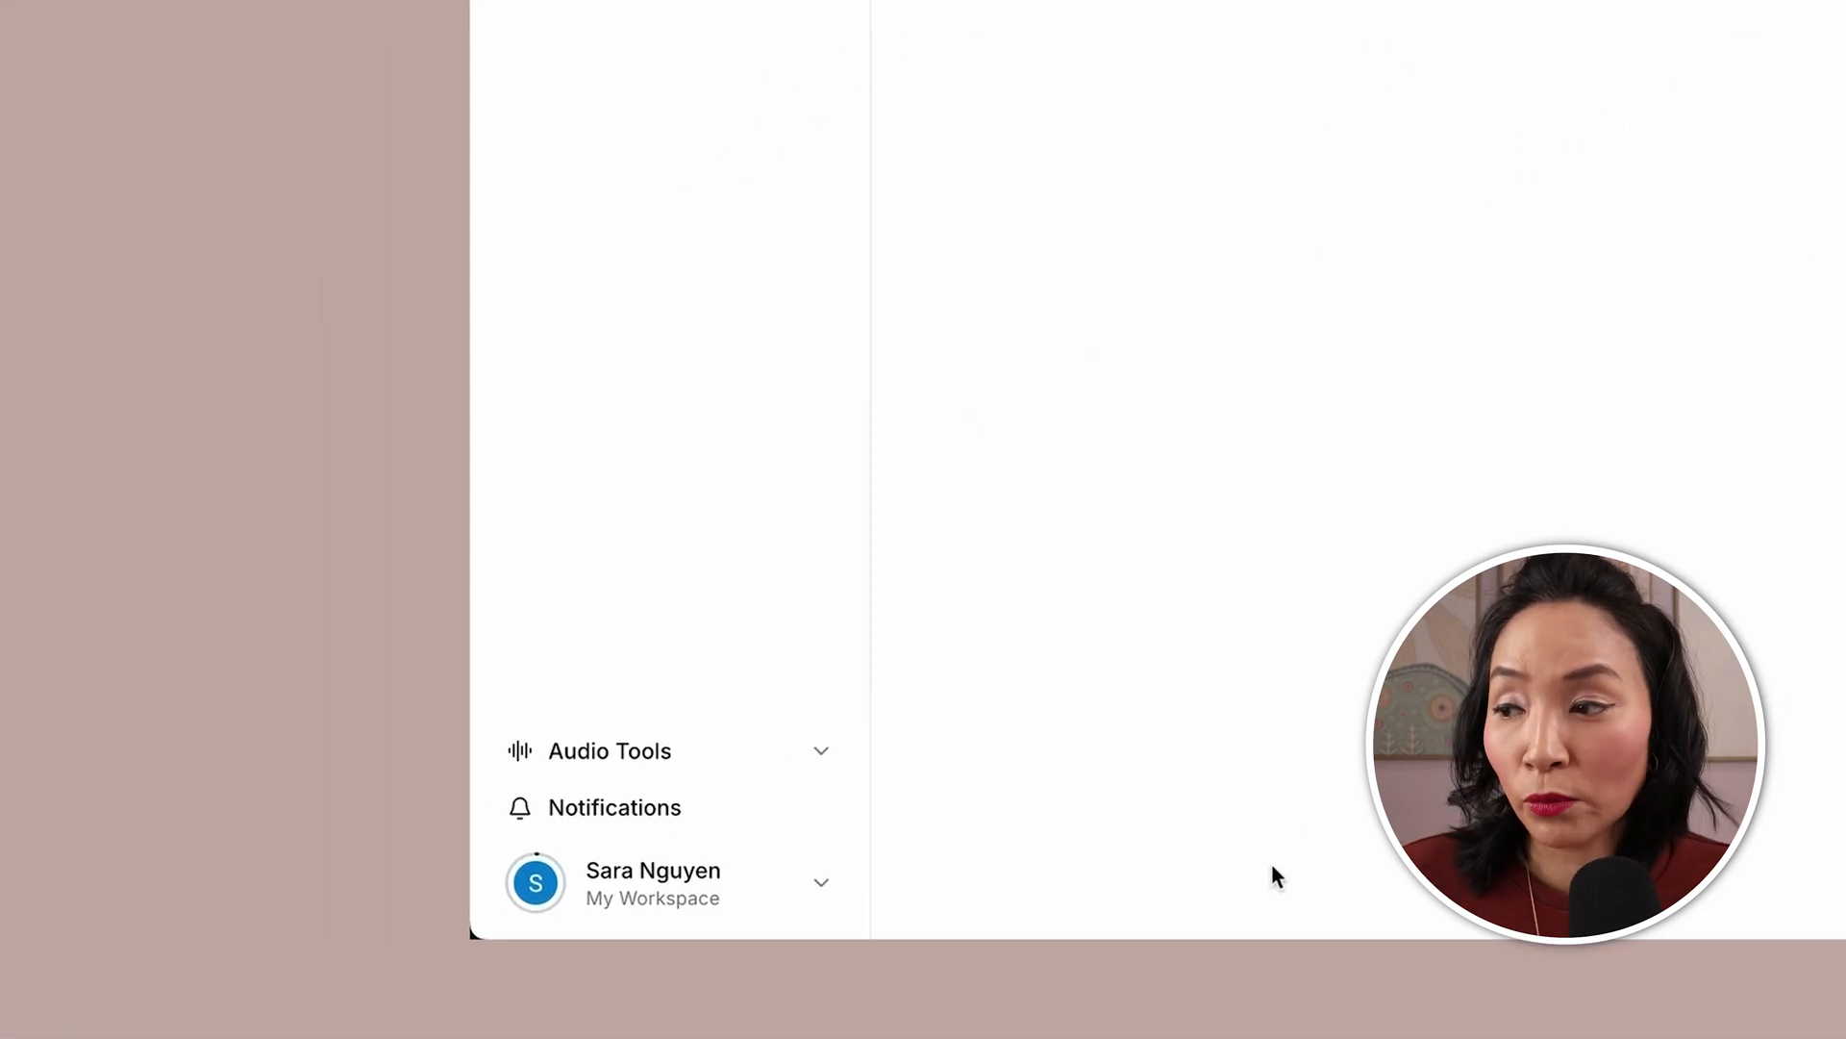
Reach the ElevenLabs API Keys settings and begin a new API key
{"action": "left_click", "coordinate": [686, 883]}
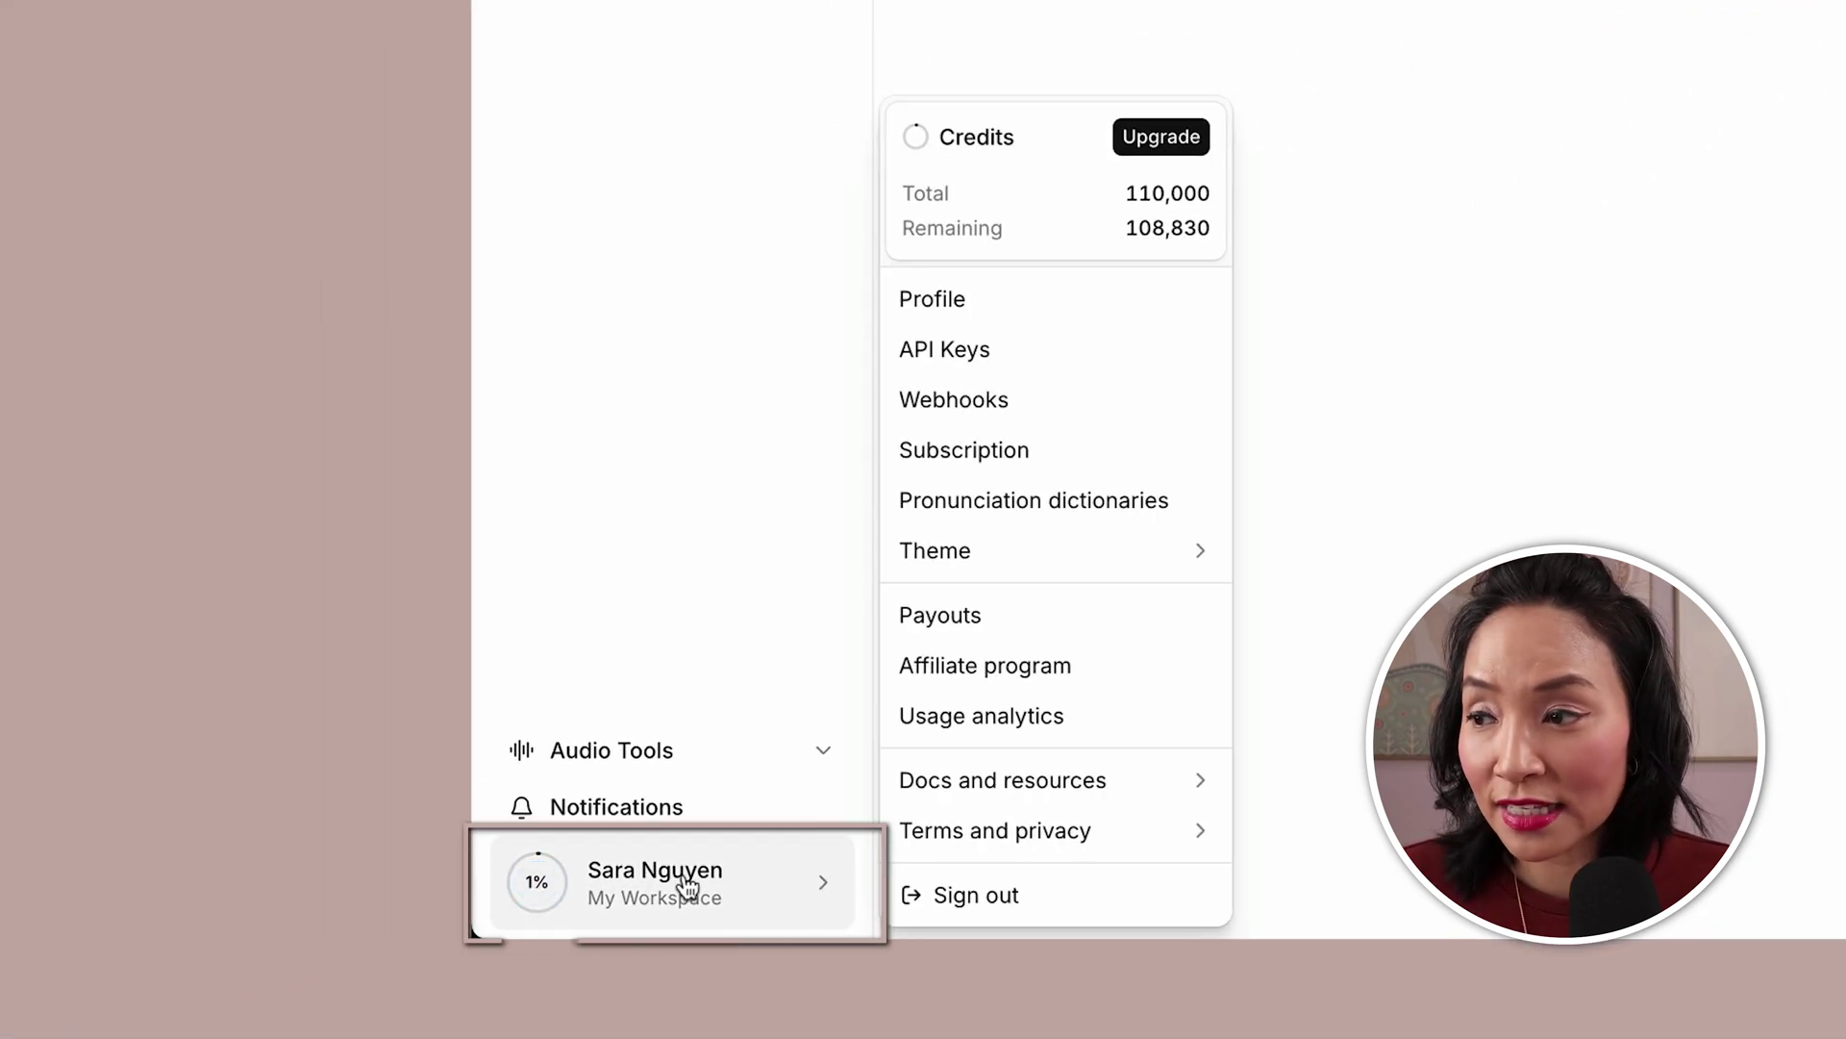
{"action": "left_click", "coordinate": [1119, 348]}
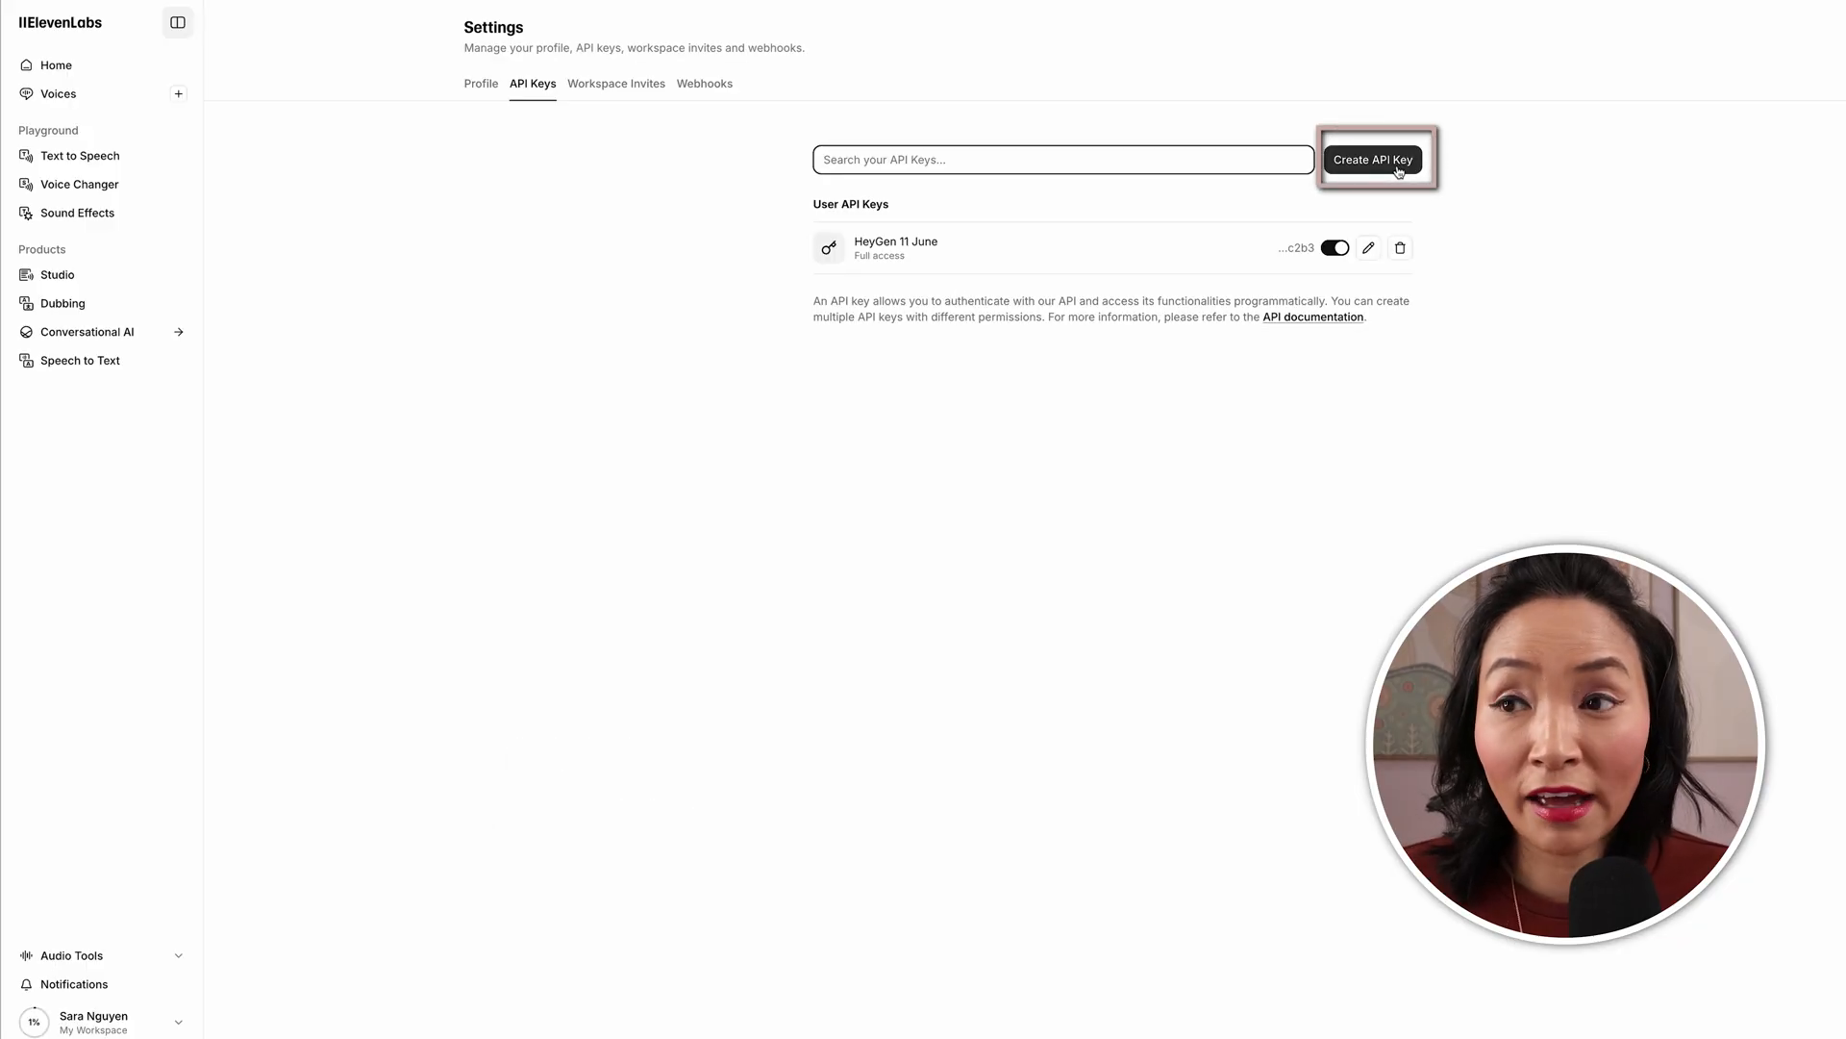
{"action": "left_click", "coordinate": [1375, 158]}
{"action": "type", "text": "Mammoth Persian Leopard"}
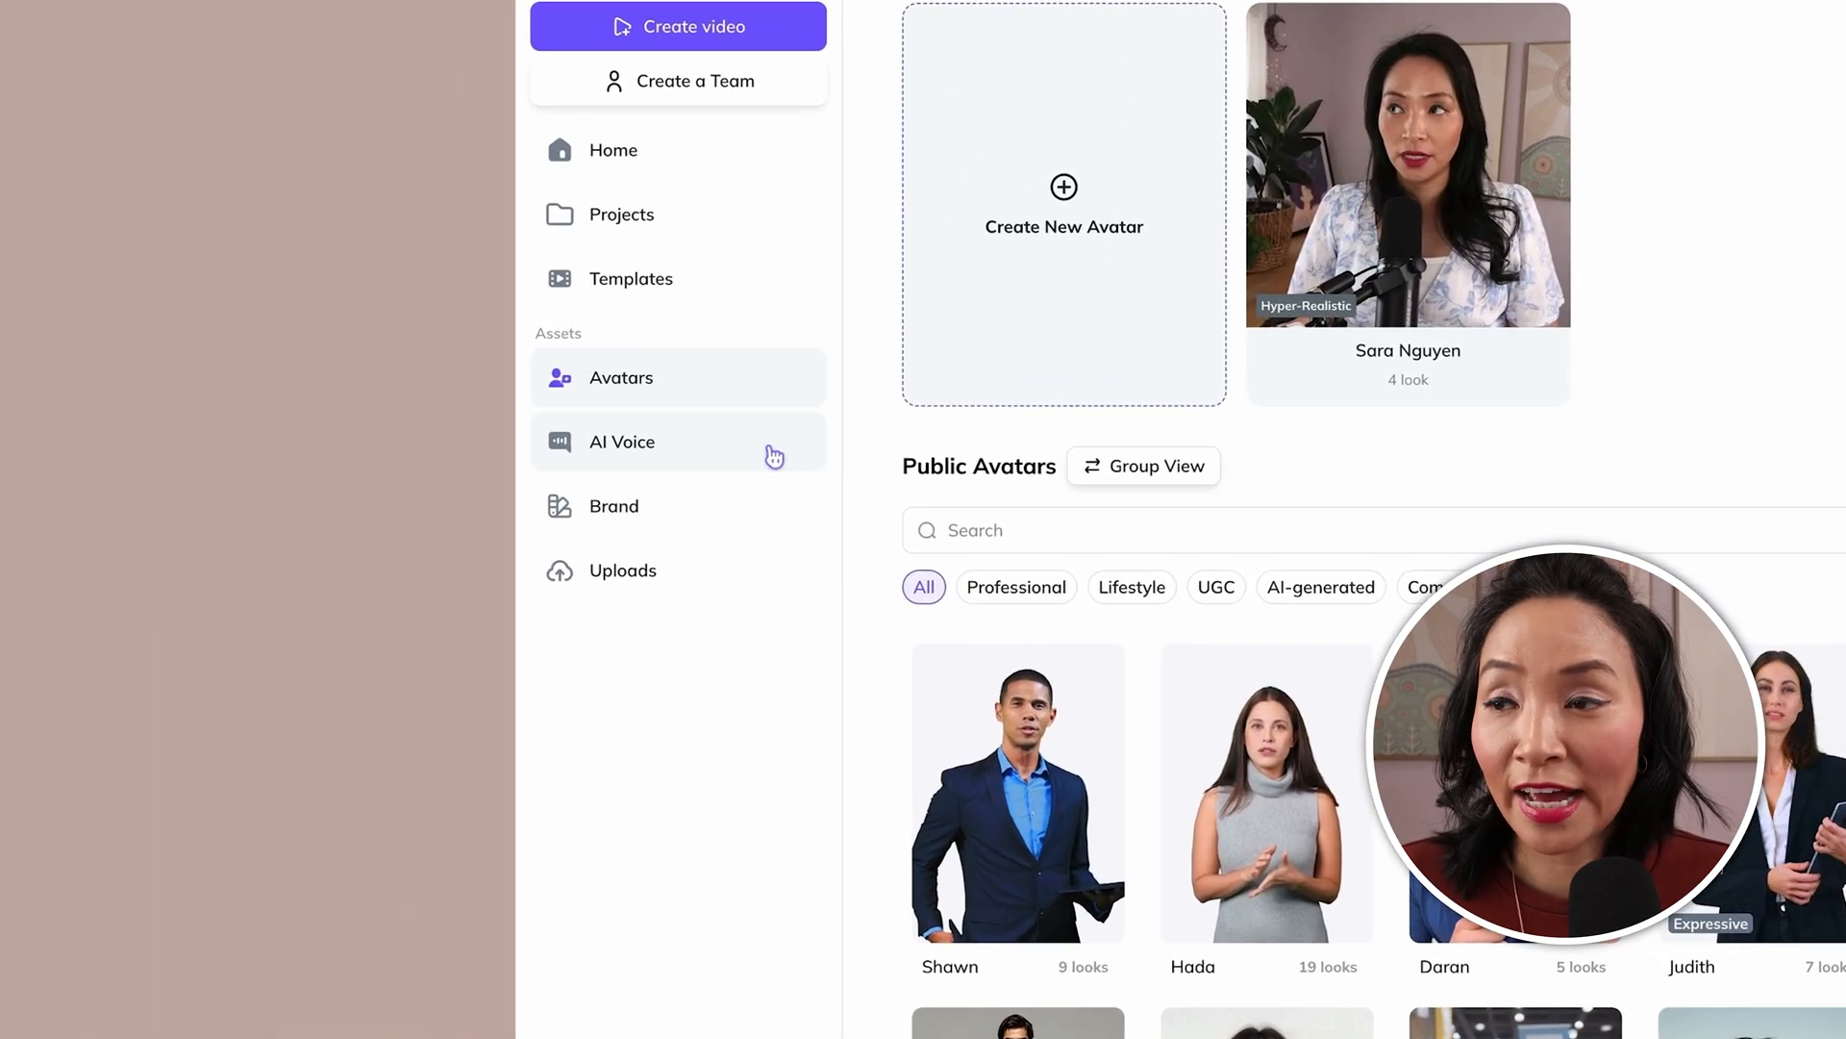
Show HeyGen's AI Voice library and its third-party voice integration dialog
{"action": "left_click", "coordinate": [775, 457]}
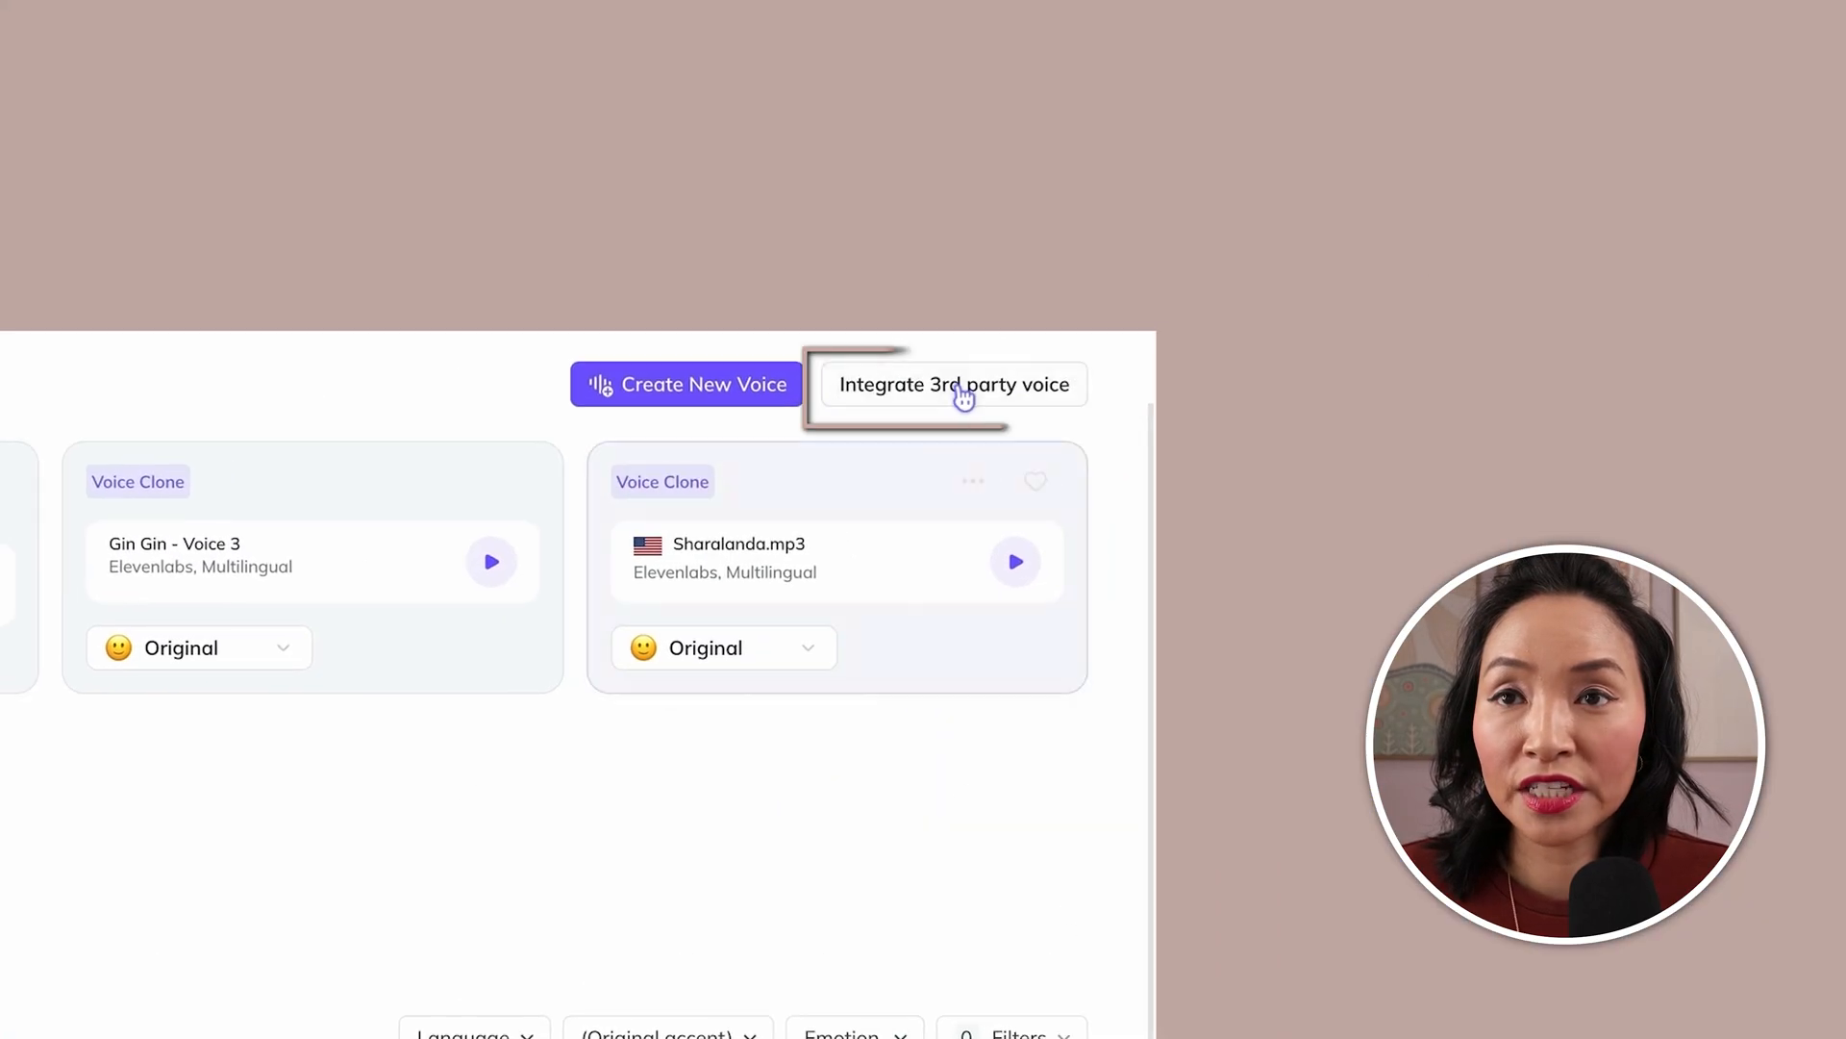
{"action": "left_click", "coordinate": [963, 399]}
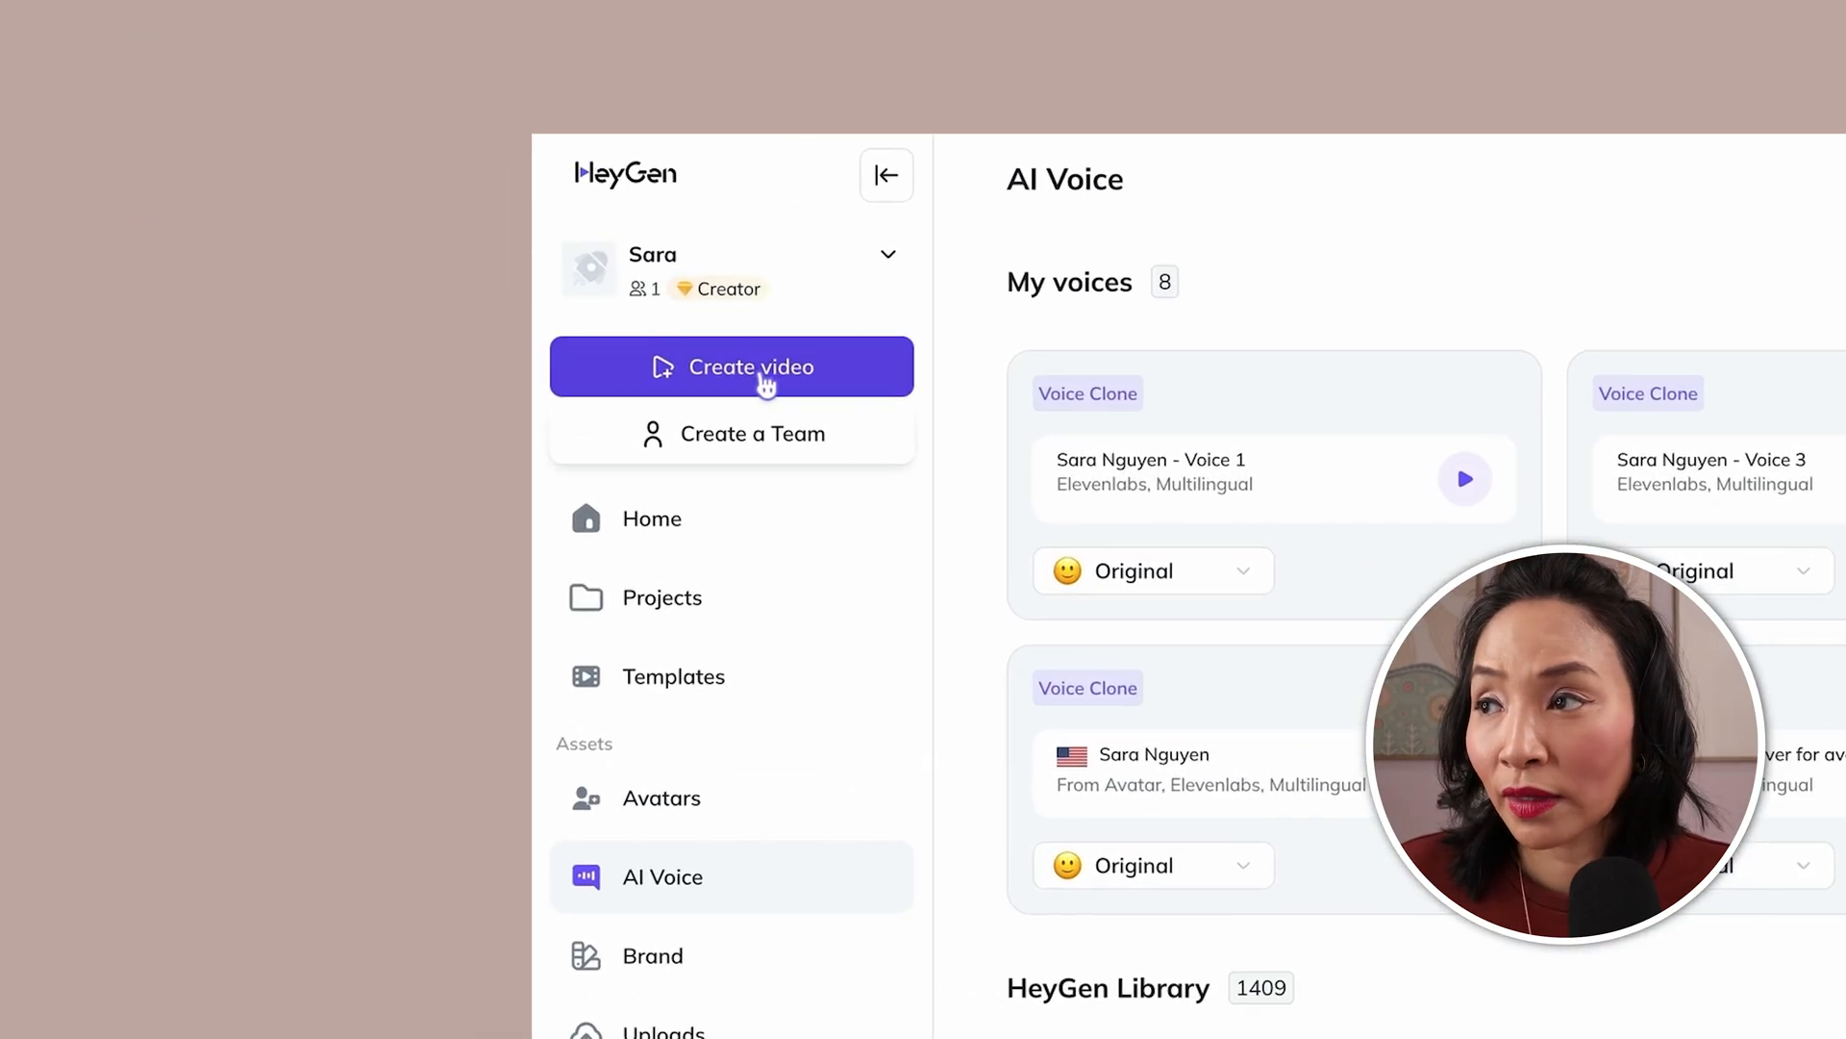
Create a new HeyGen video in landscape orientation
{"action": "left_click", "coordinate": [105, 120]}
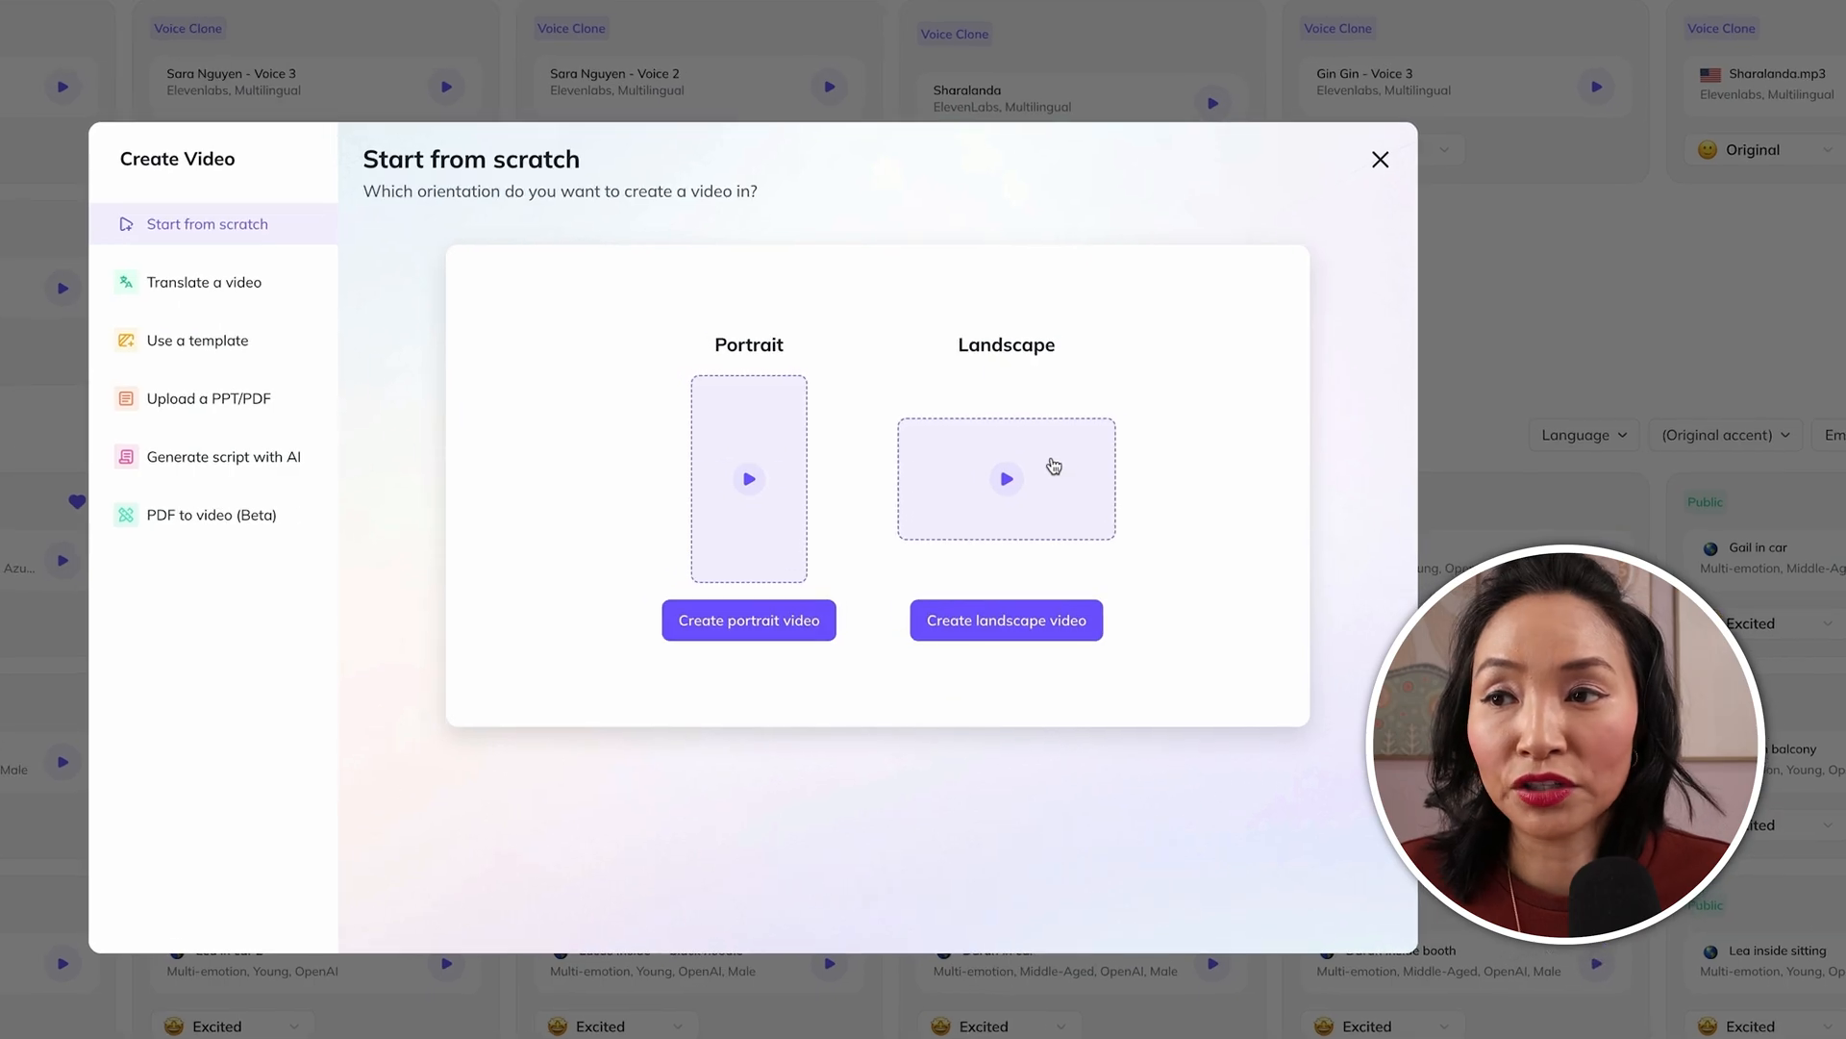
{"action": "left_click", "coordinate": [1054, 467]}
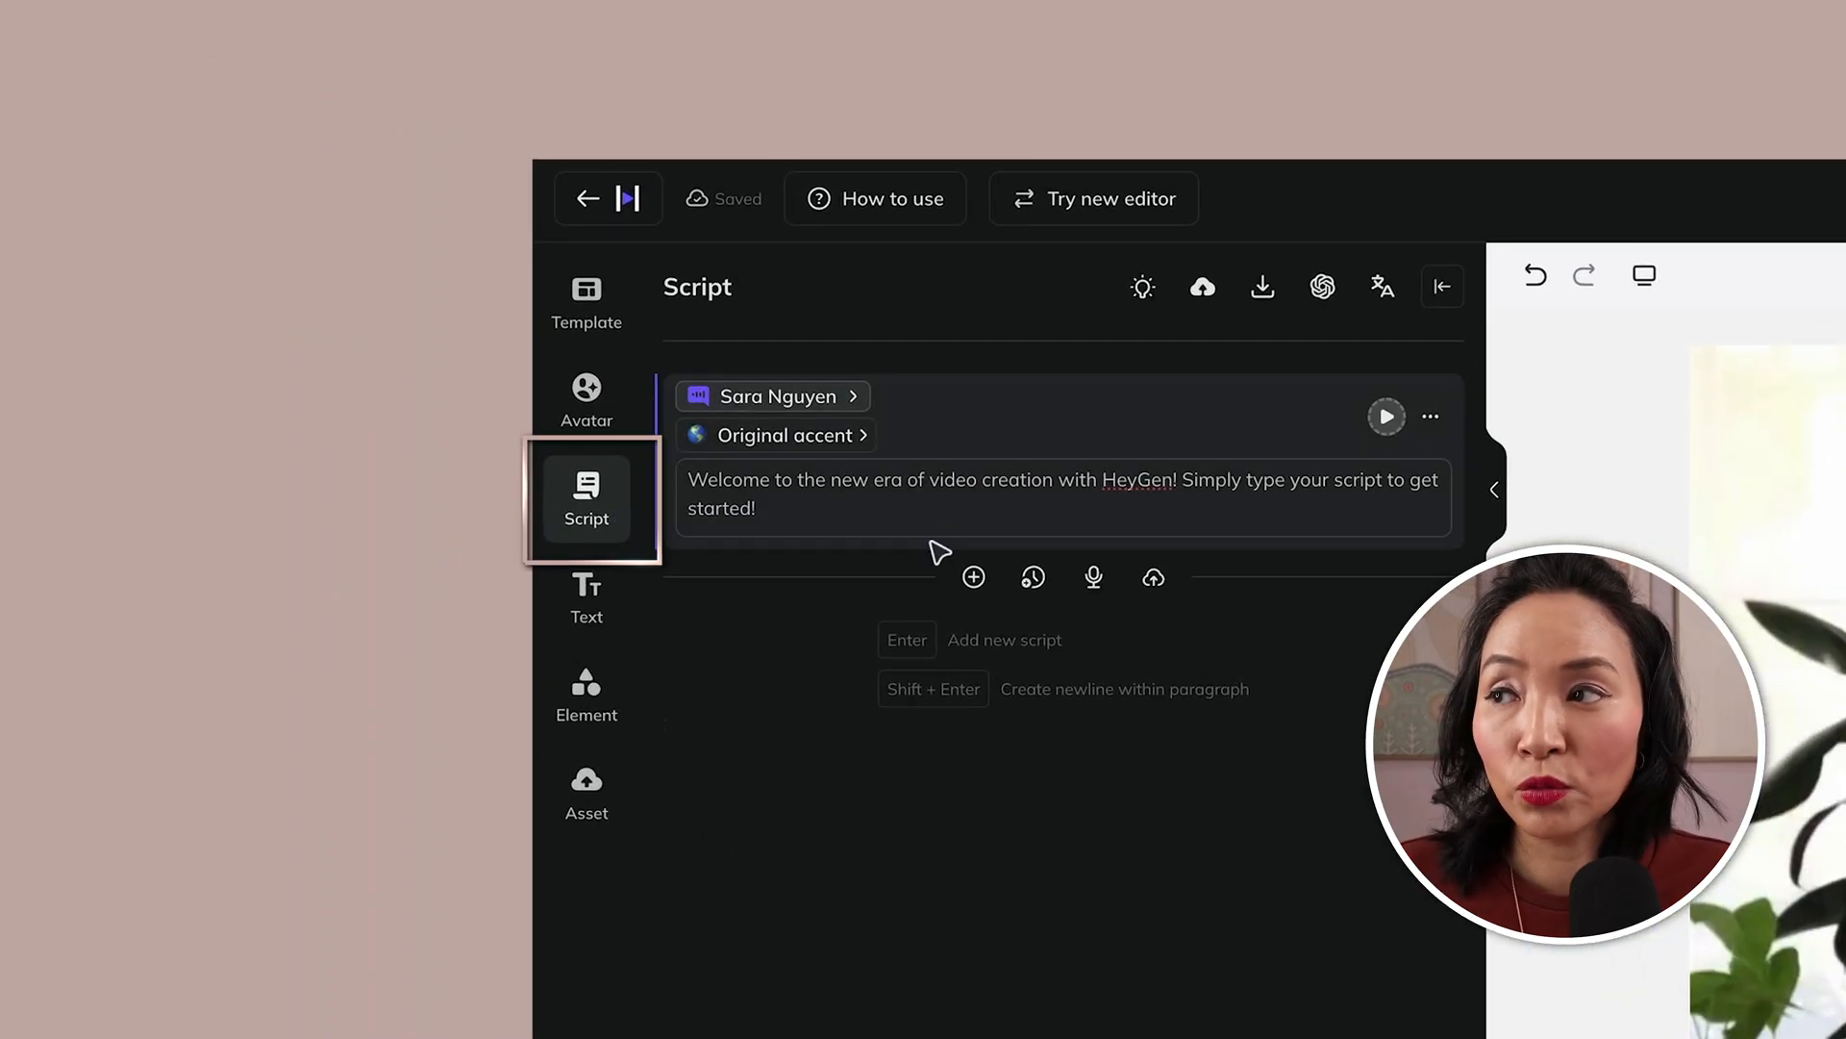
Switch the script's voice to the cloned Sharalanda voice from My Voices
{"action": "left_click", "coordinate": [845, 404]}
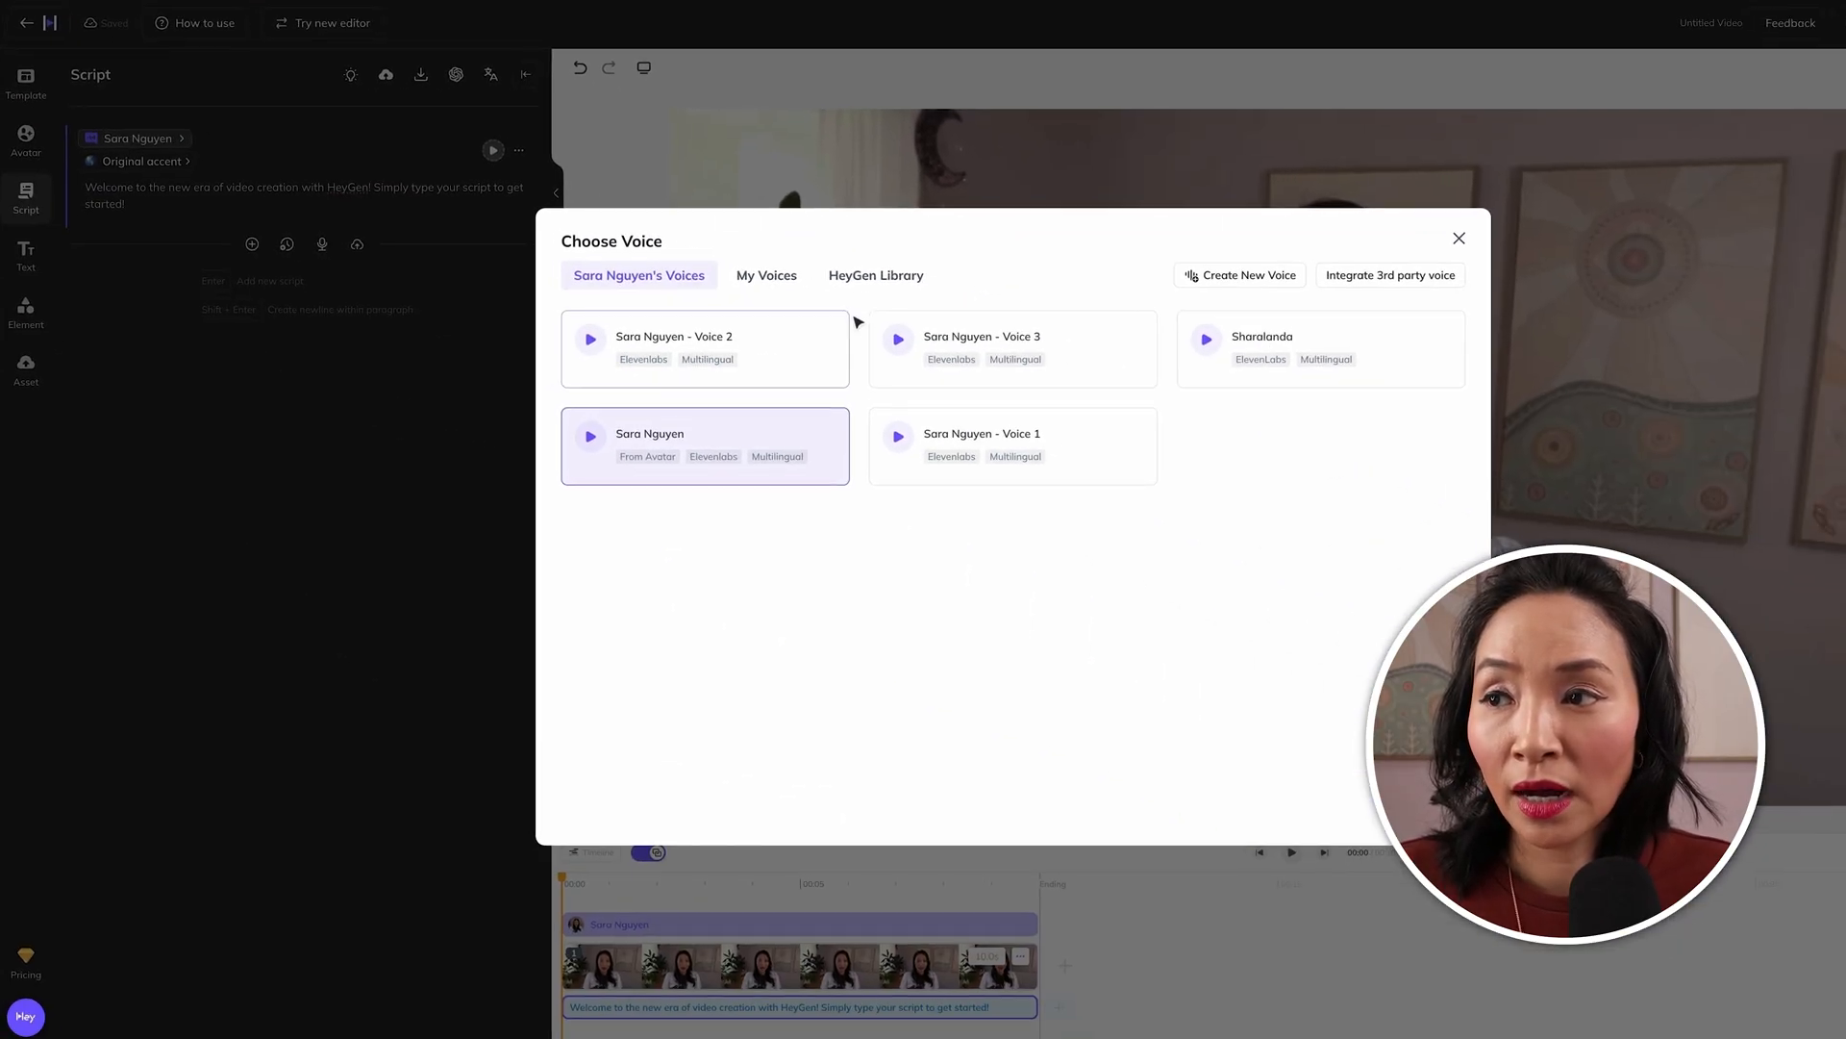
{"action": "left_click", "coordinate": [763, 277]}
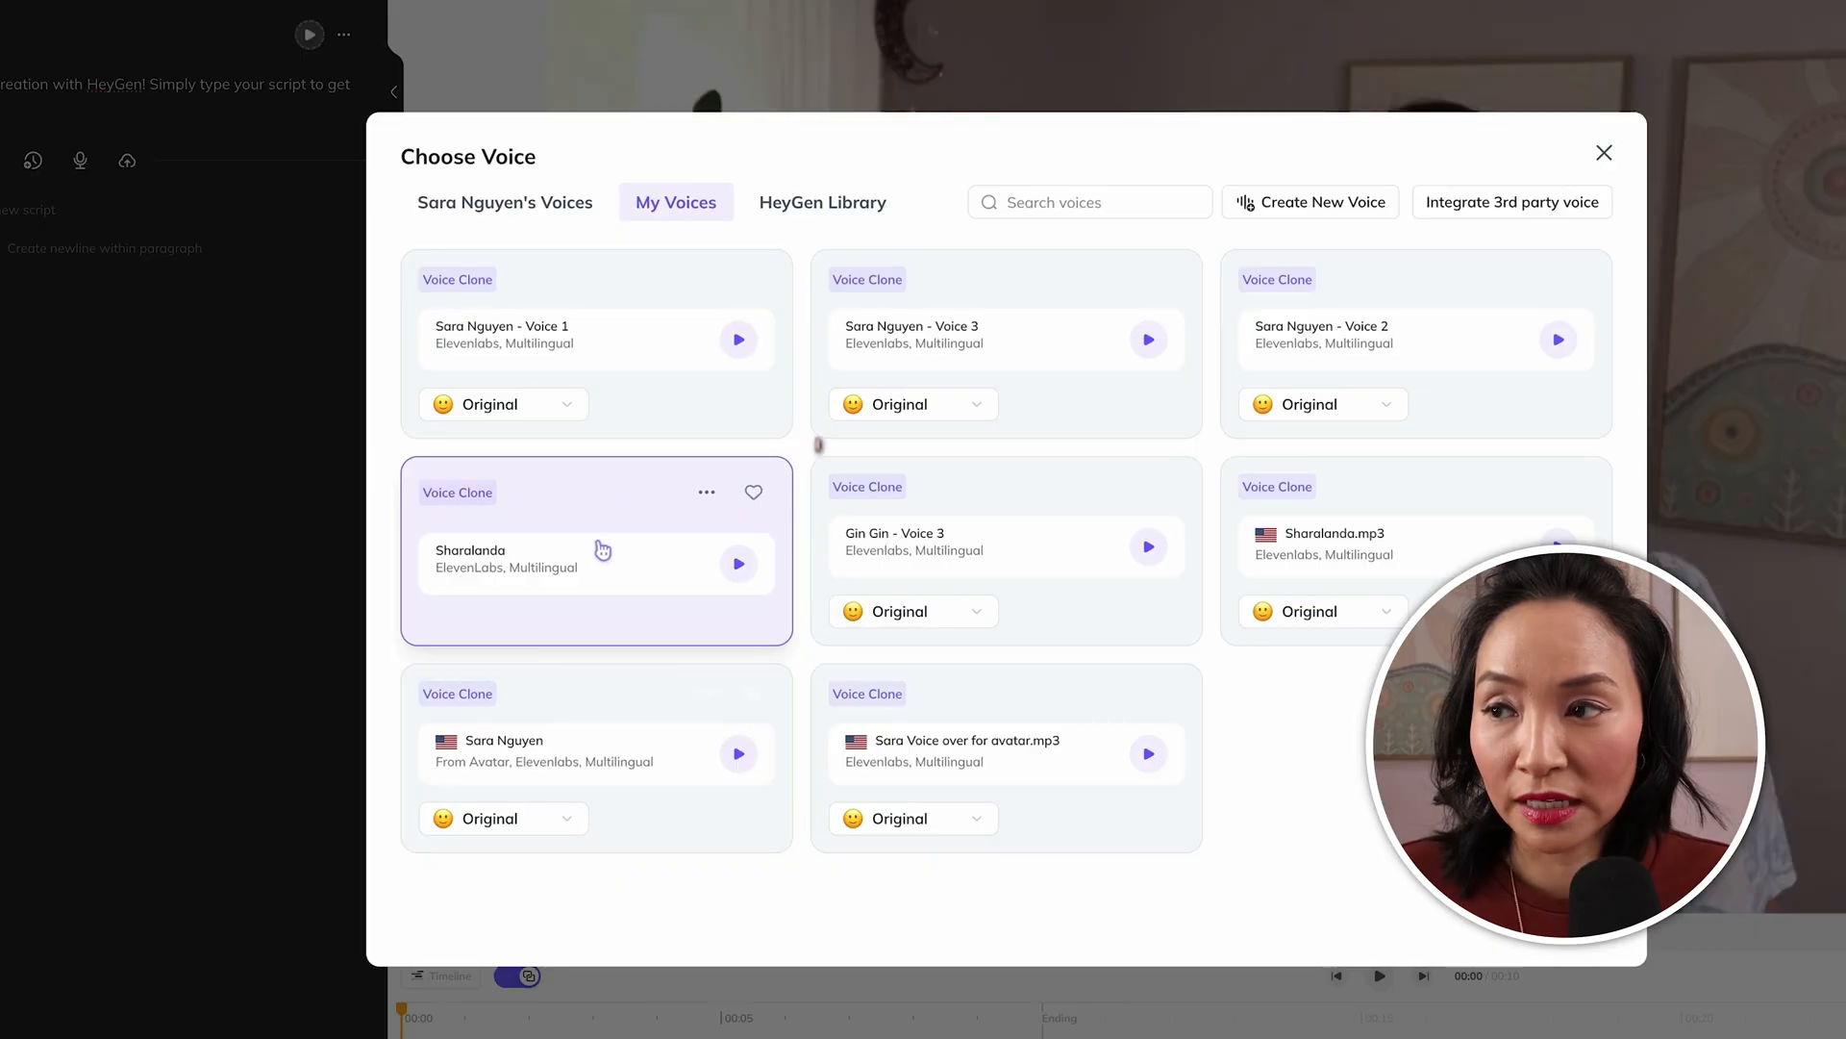
{"action": "left_click", "coordinate": [603, 550]}
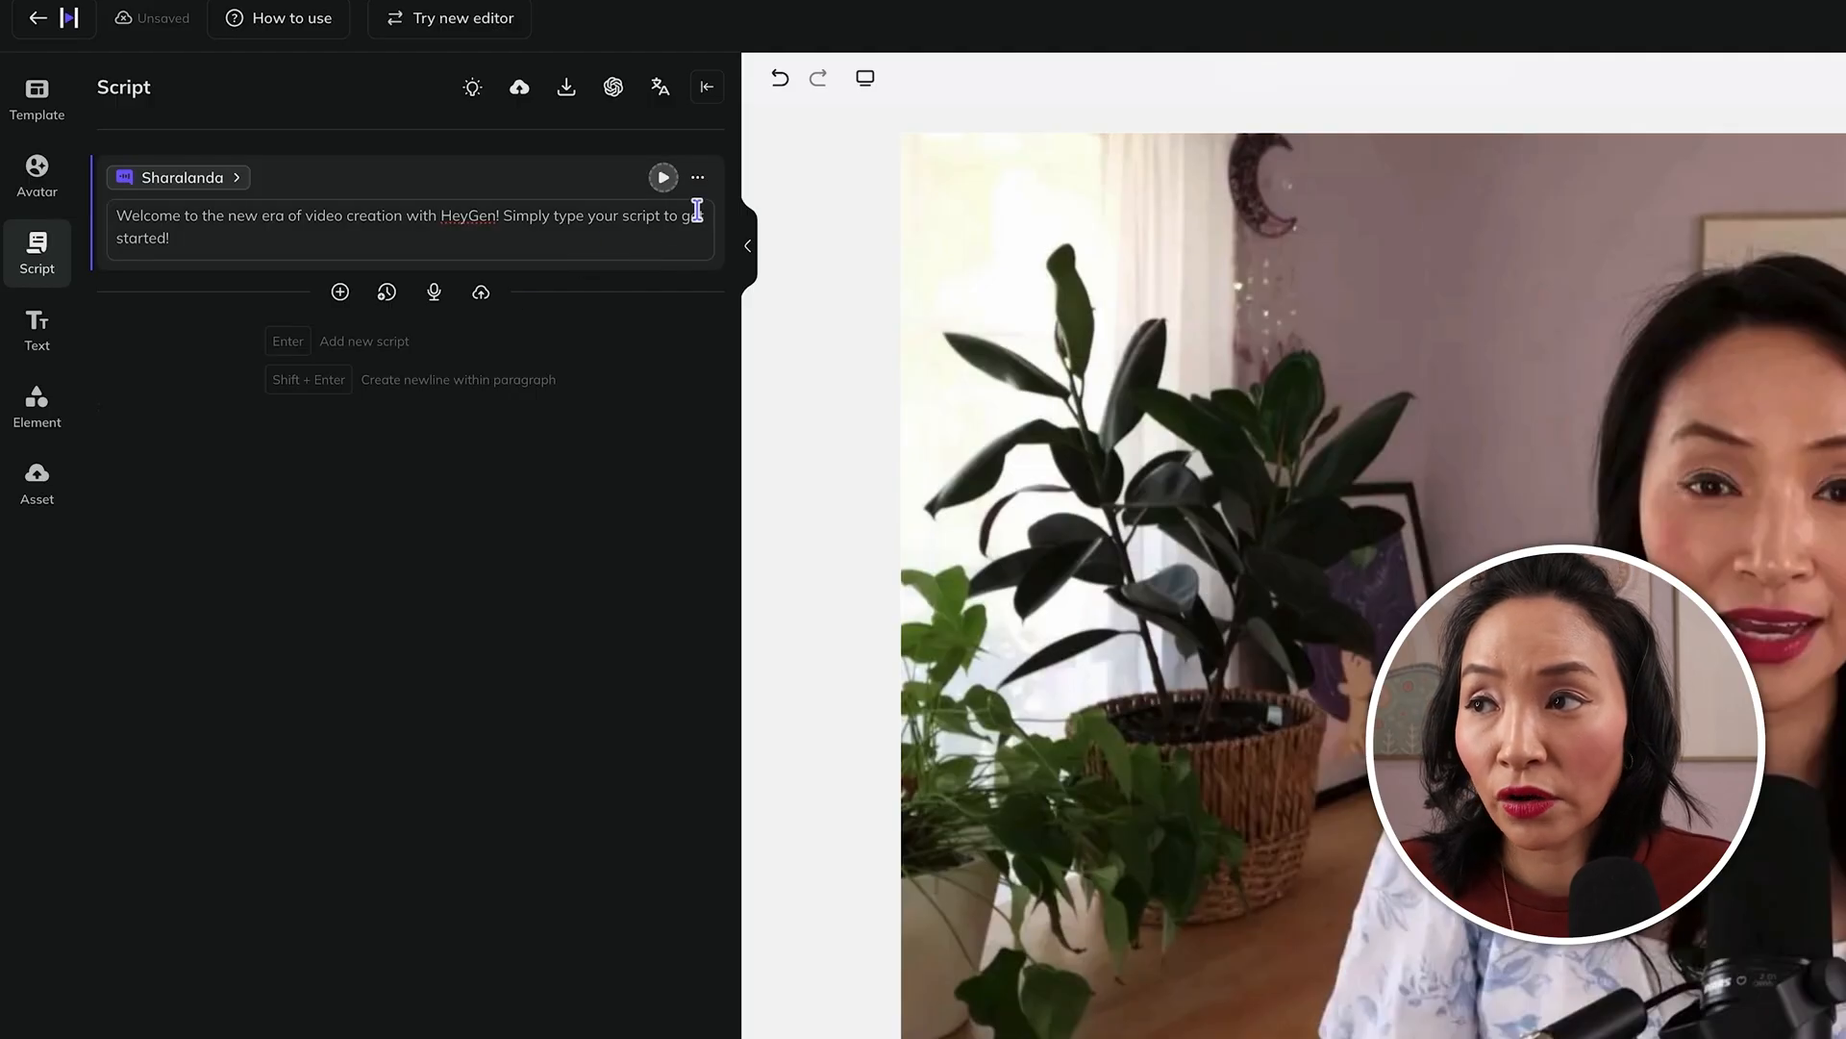
Raise the script voice's stability slider to 100% and keep the Multilingual v2 model
{"action": "left_click", "coordinate": [701, 179]}
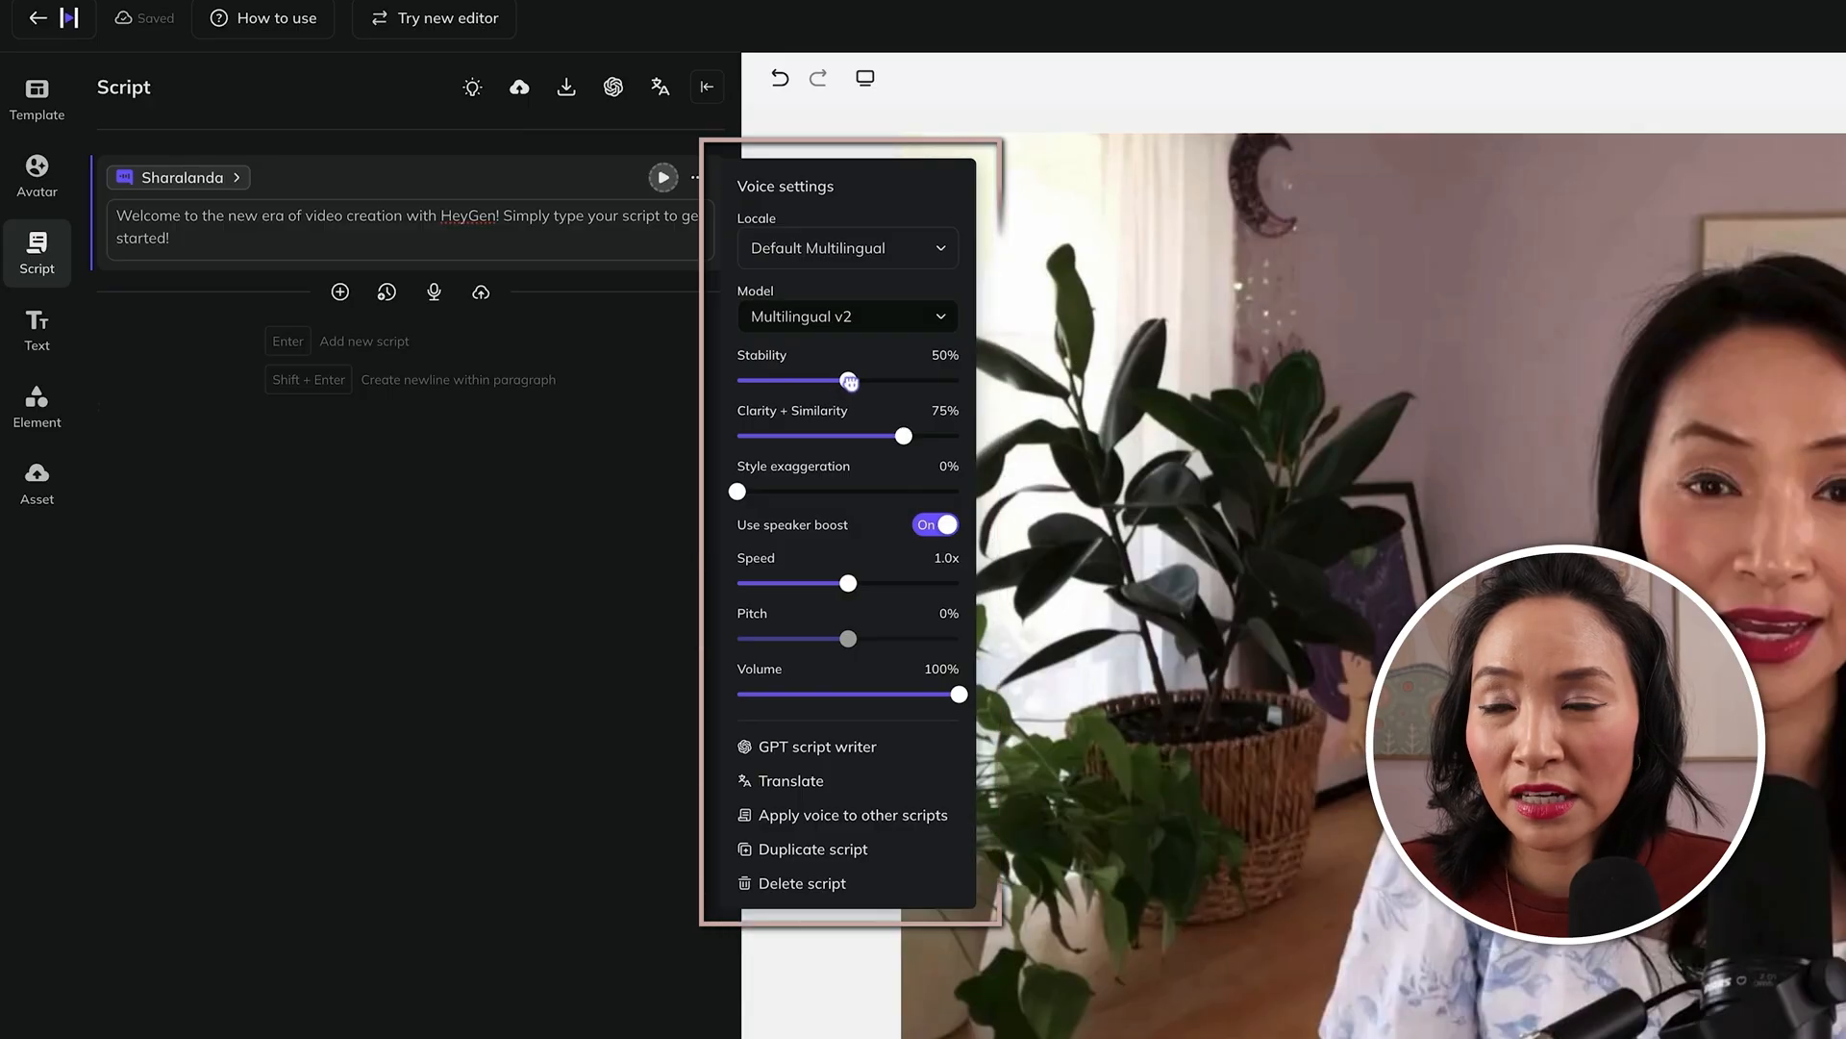
{"action": "left_click_drag", "start_coordinate": [850, 382], "coordinate": [960, 382]}
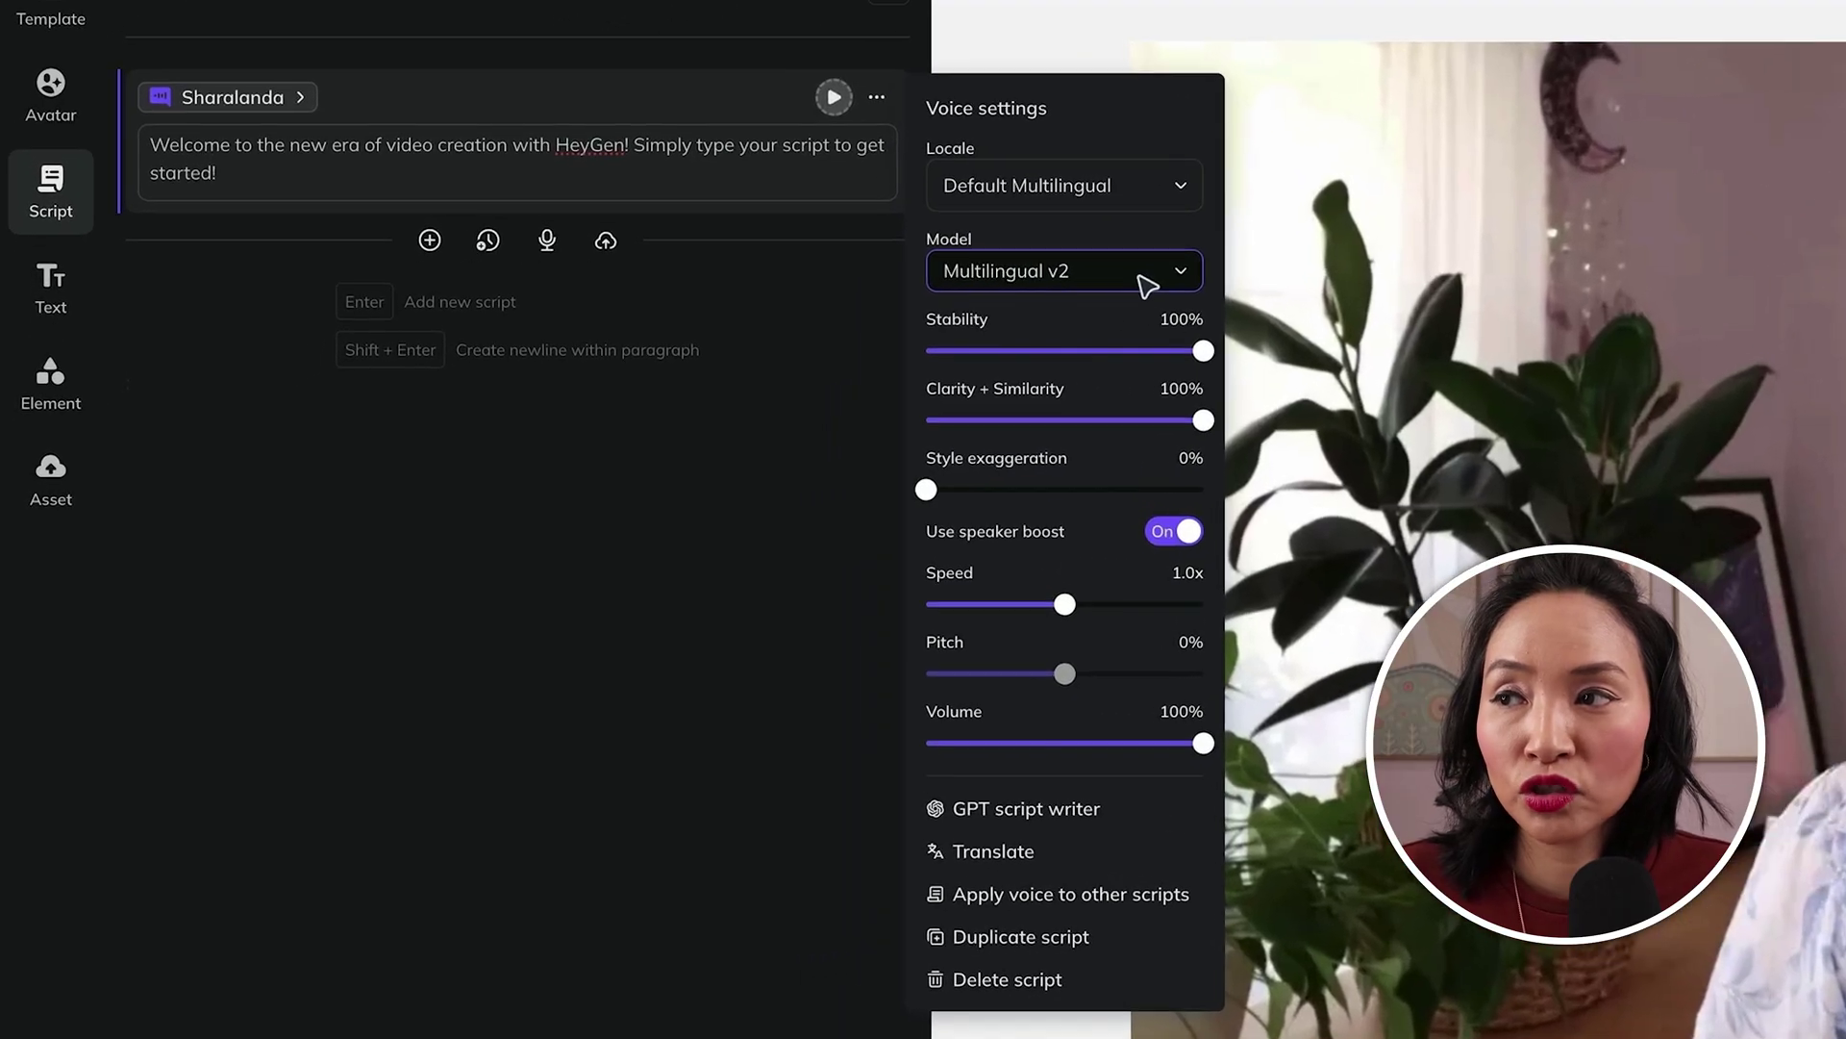
{"action": "left_click", "coordinate": [1145, 279]}
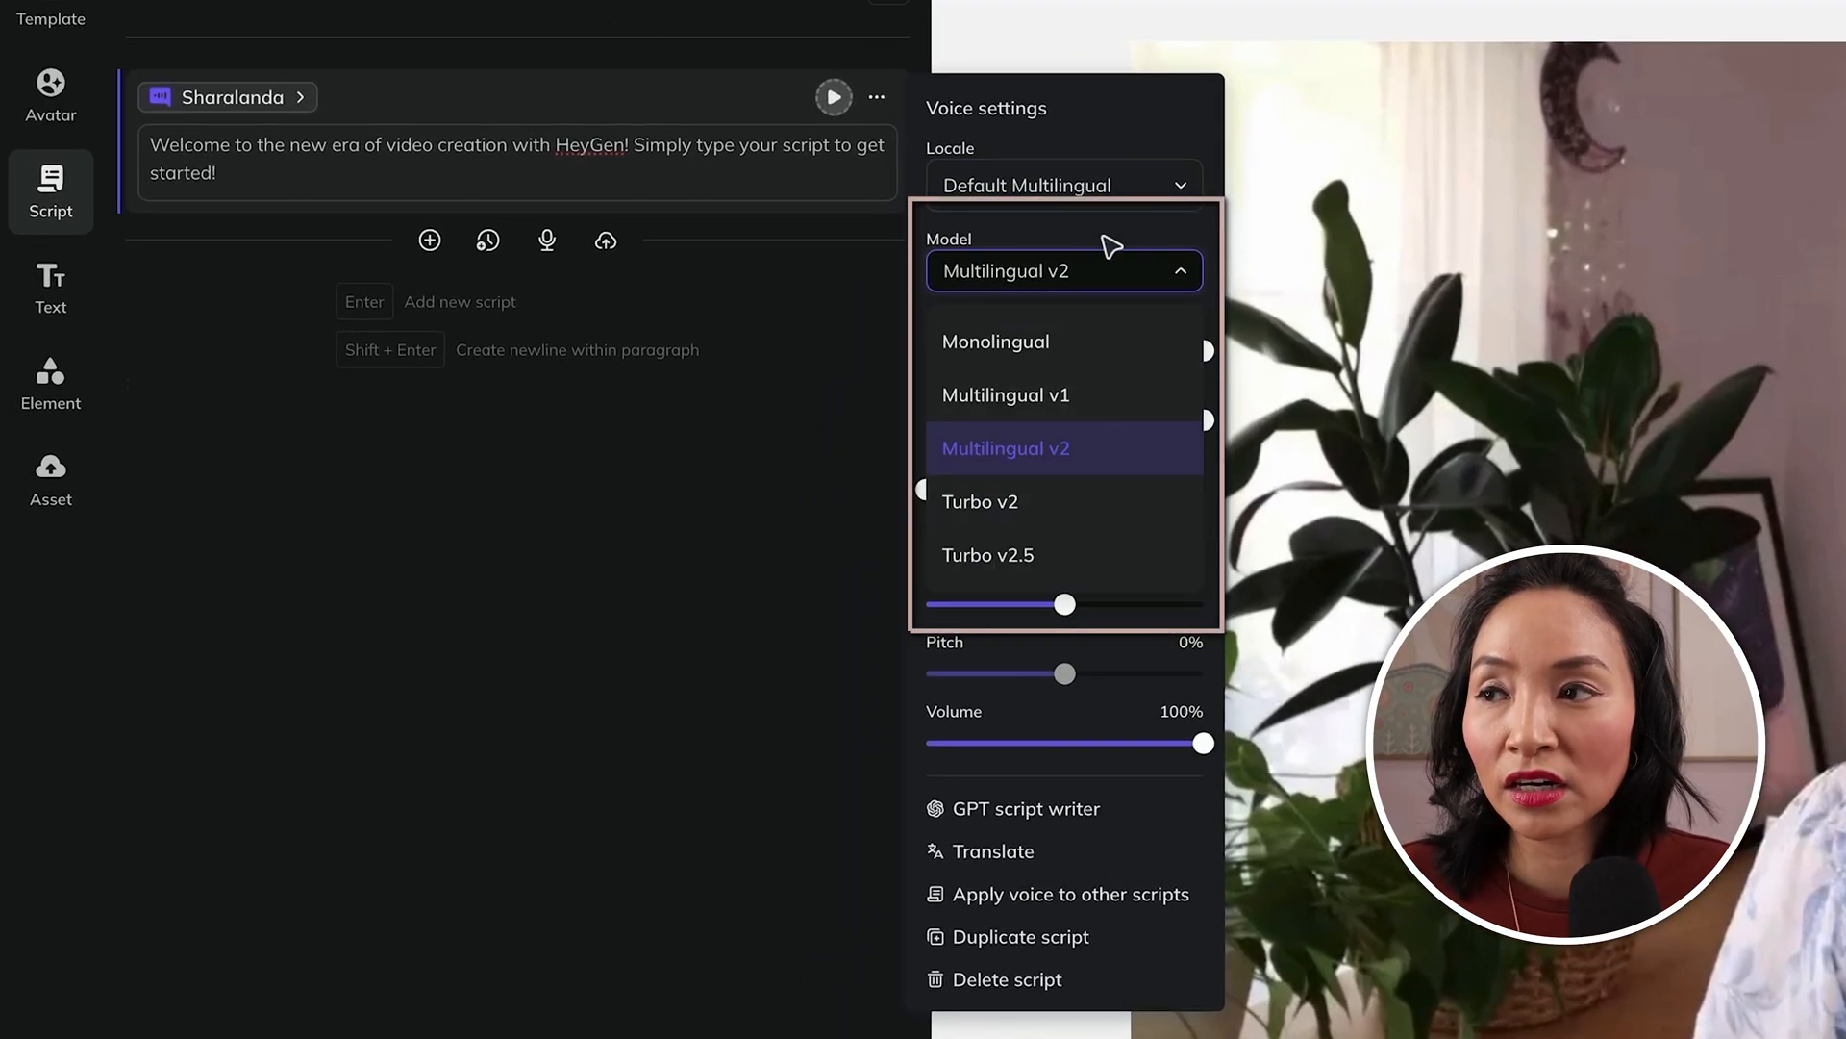
{"action": "left_click", "coordinate": [1111, 245]}
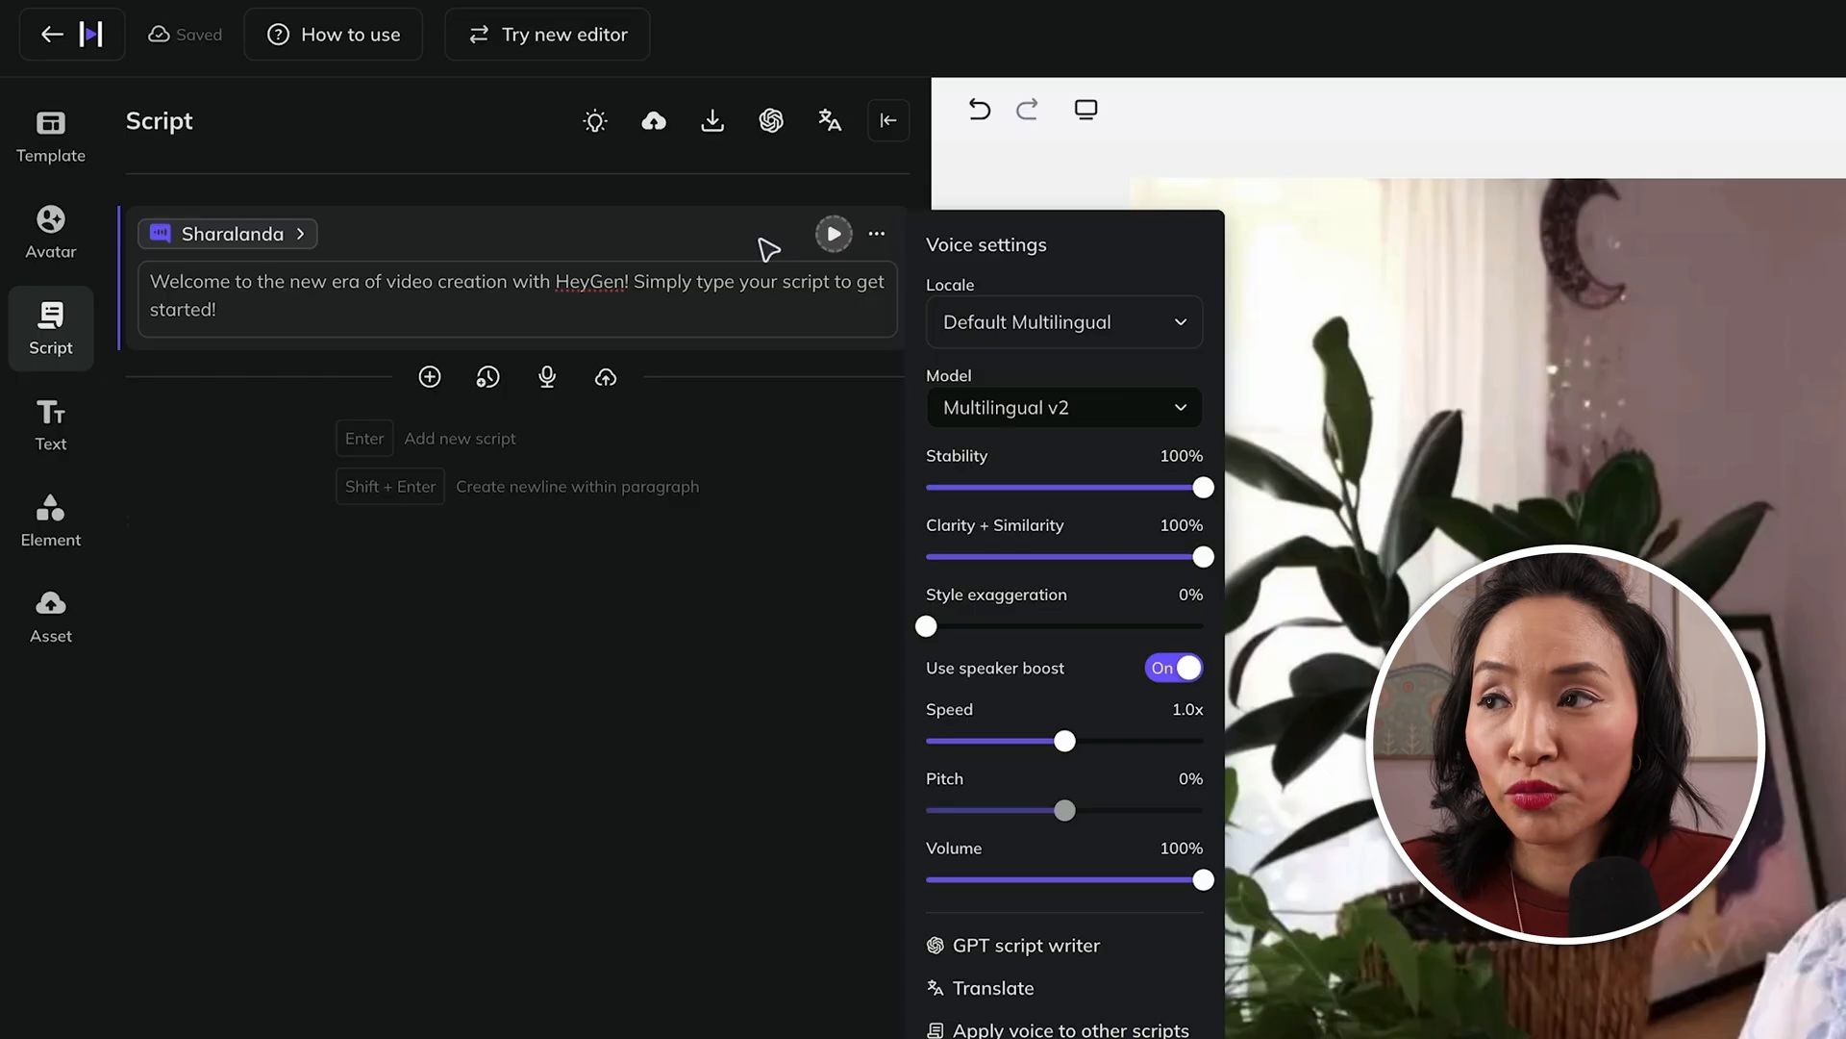
{"action": "left_click", "coordinate": [766, 245]}
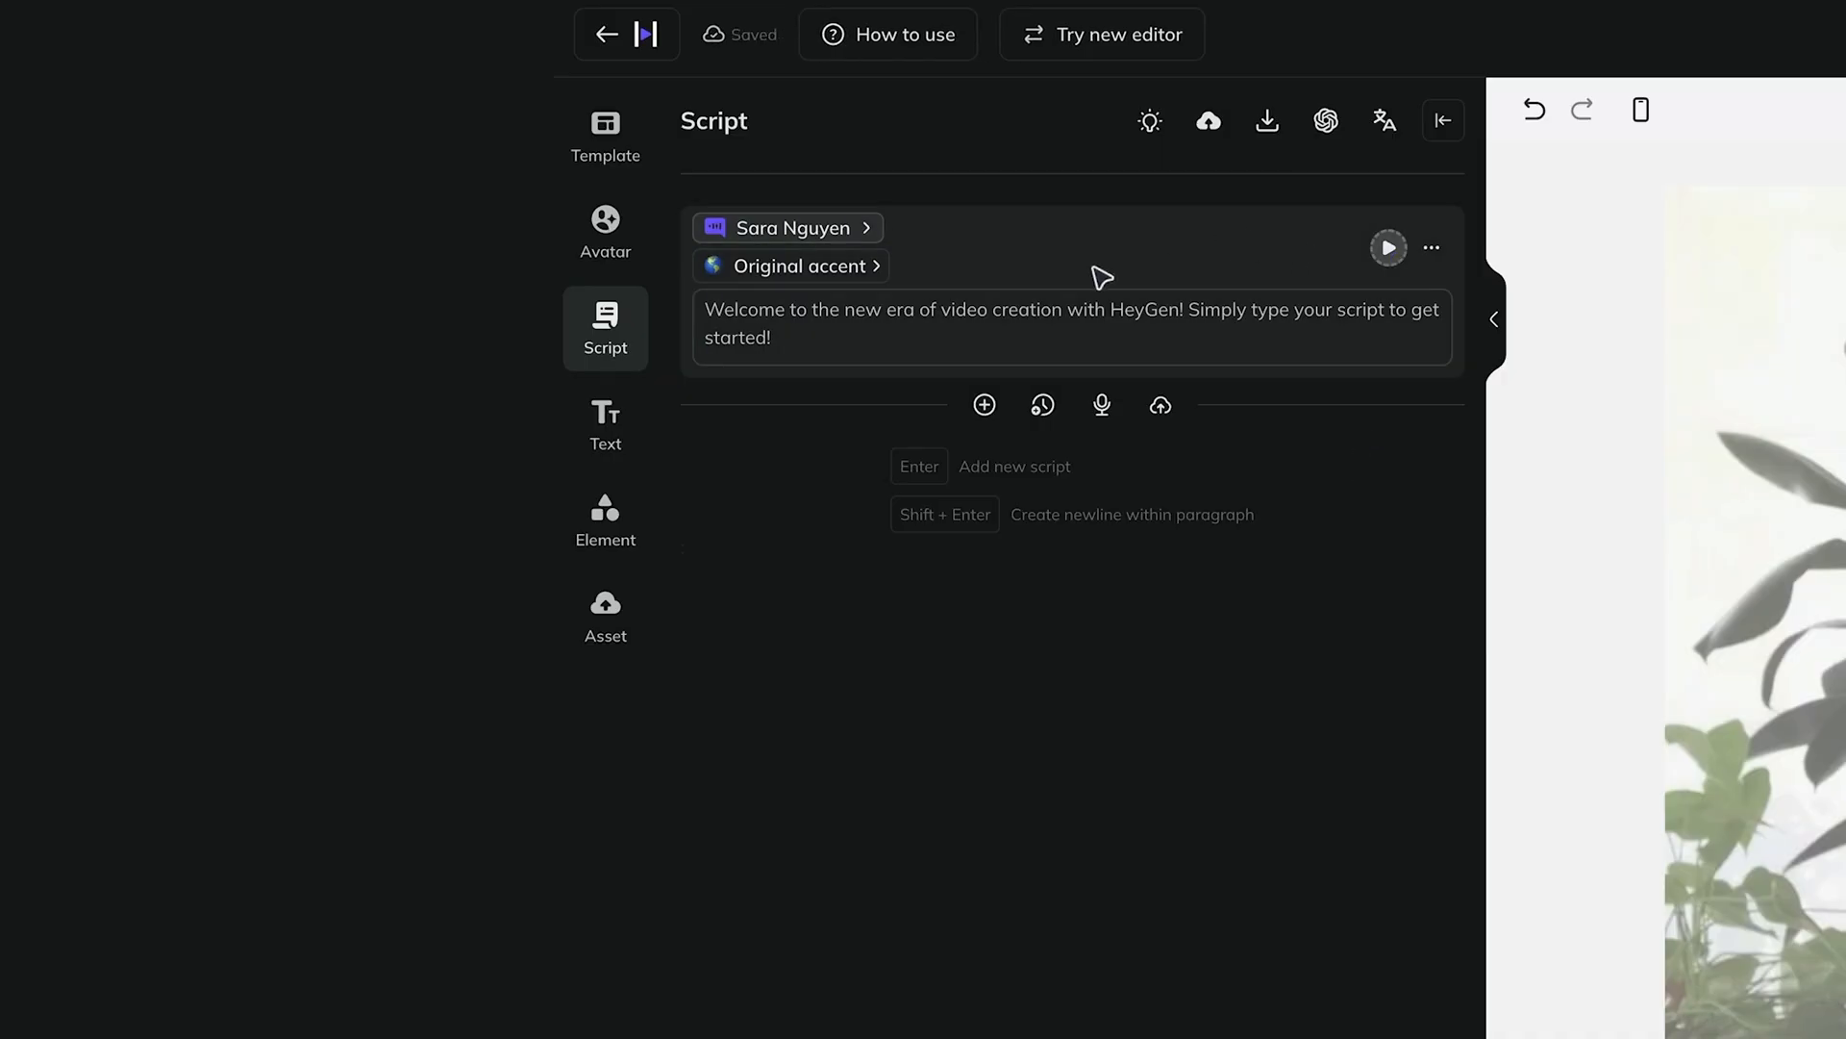
Add a 2-second pause section after the welcome script and confirm it
{"action": "left_click", "coordinate": [1042, 405]}
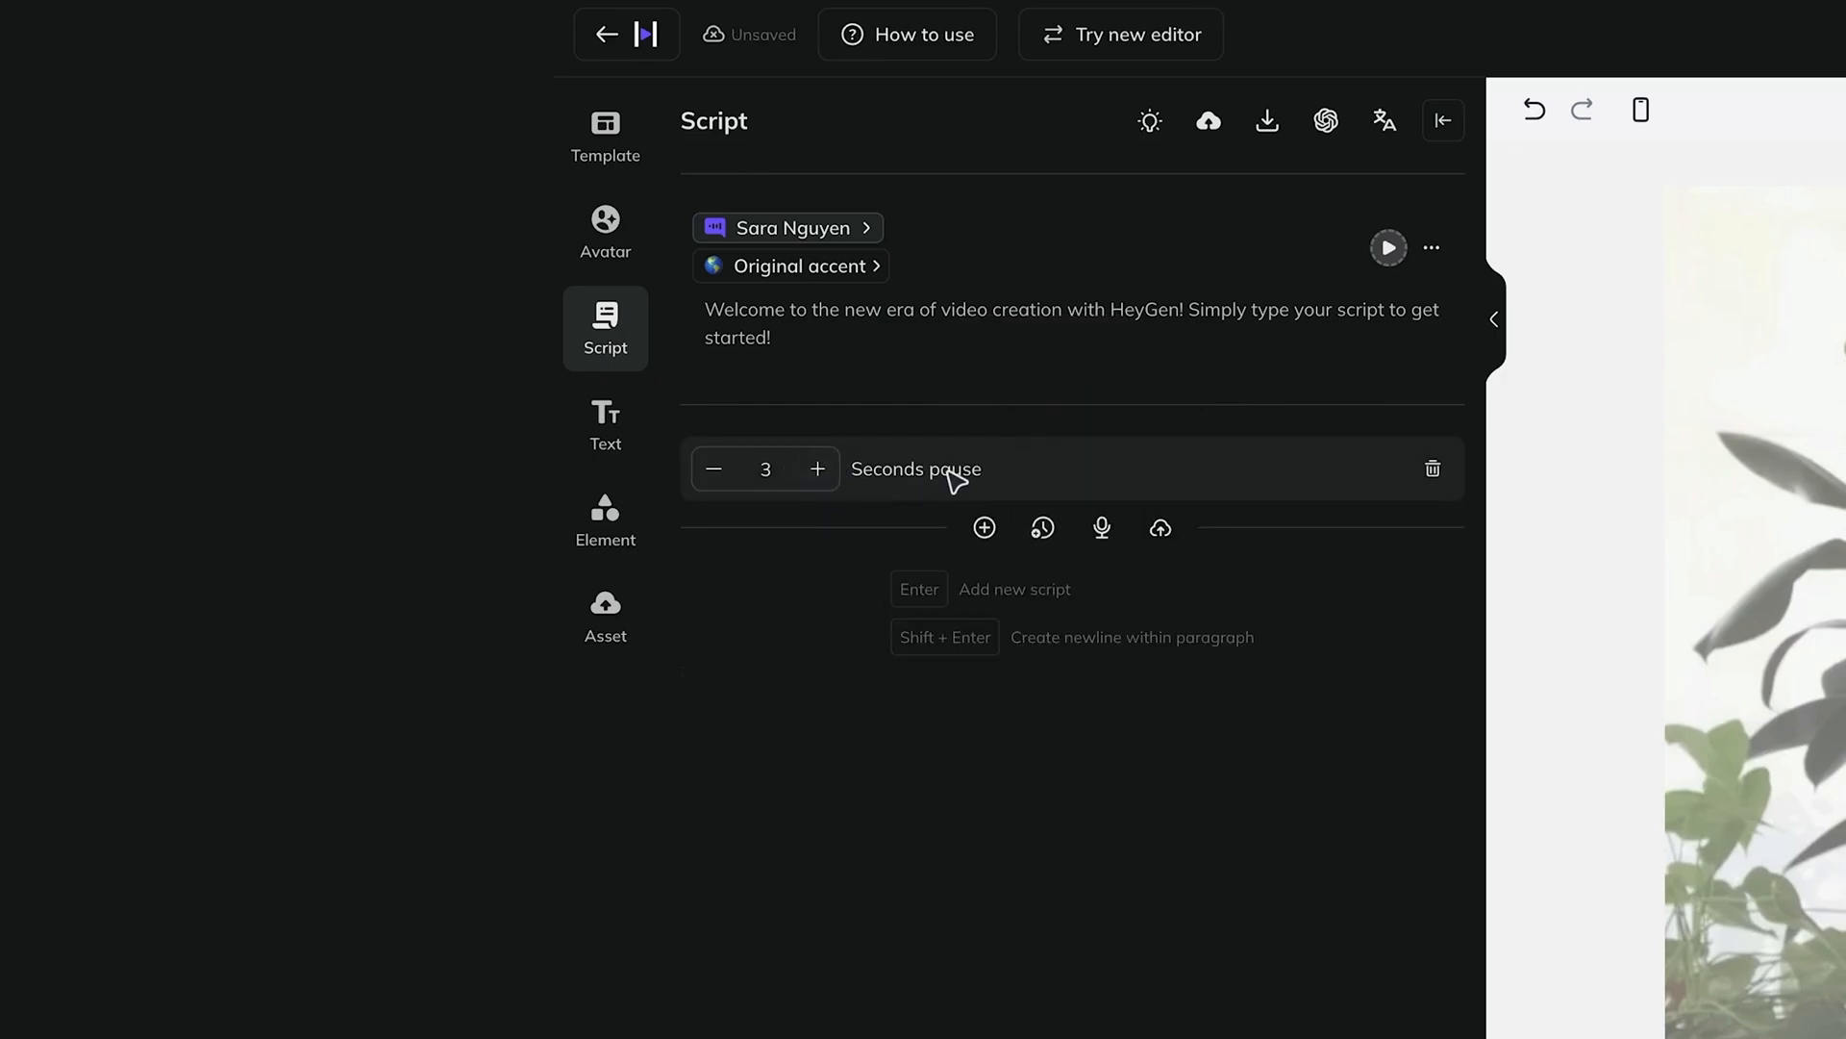
{"action": "left_click", "coordinate": [713, 469]}
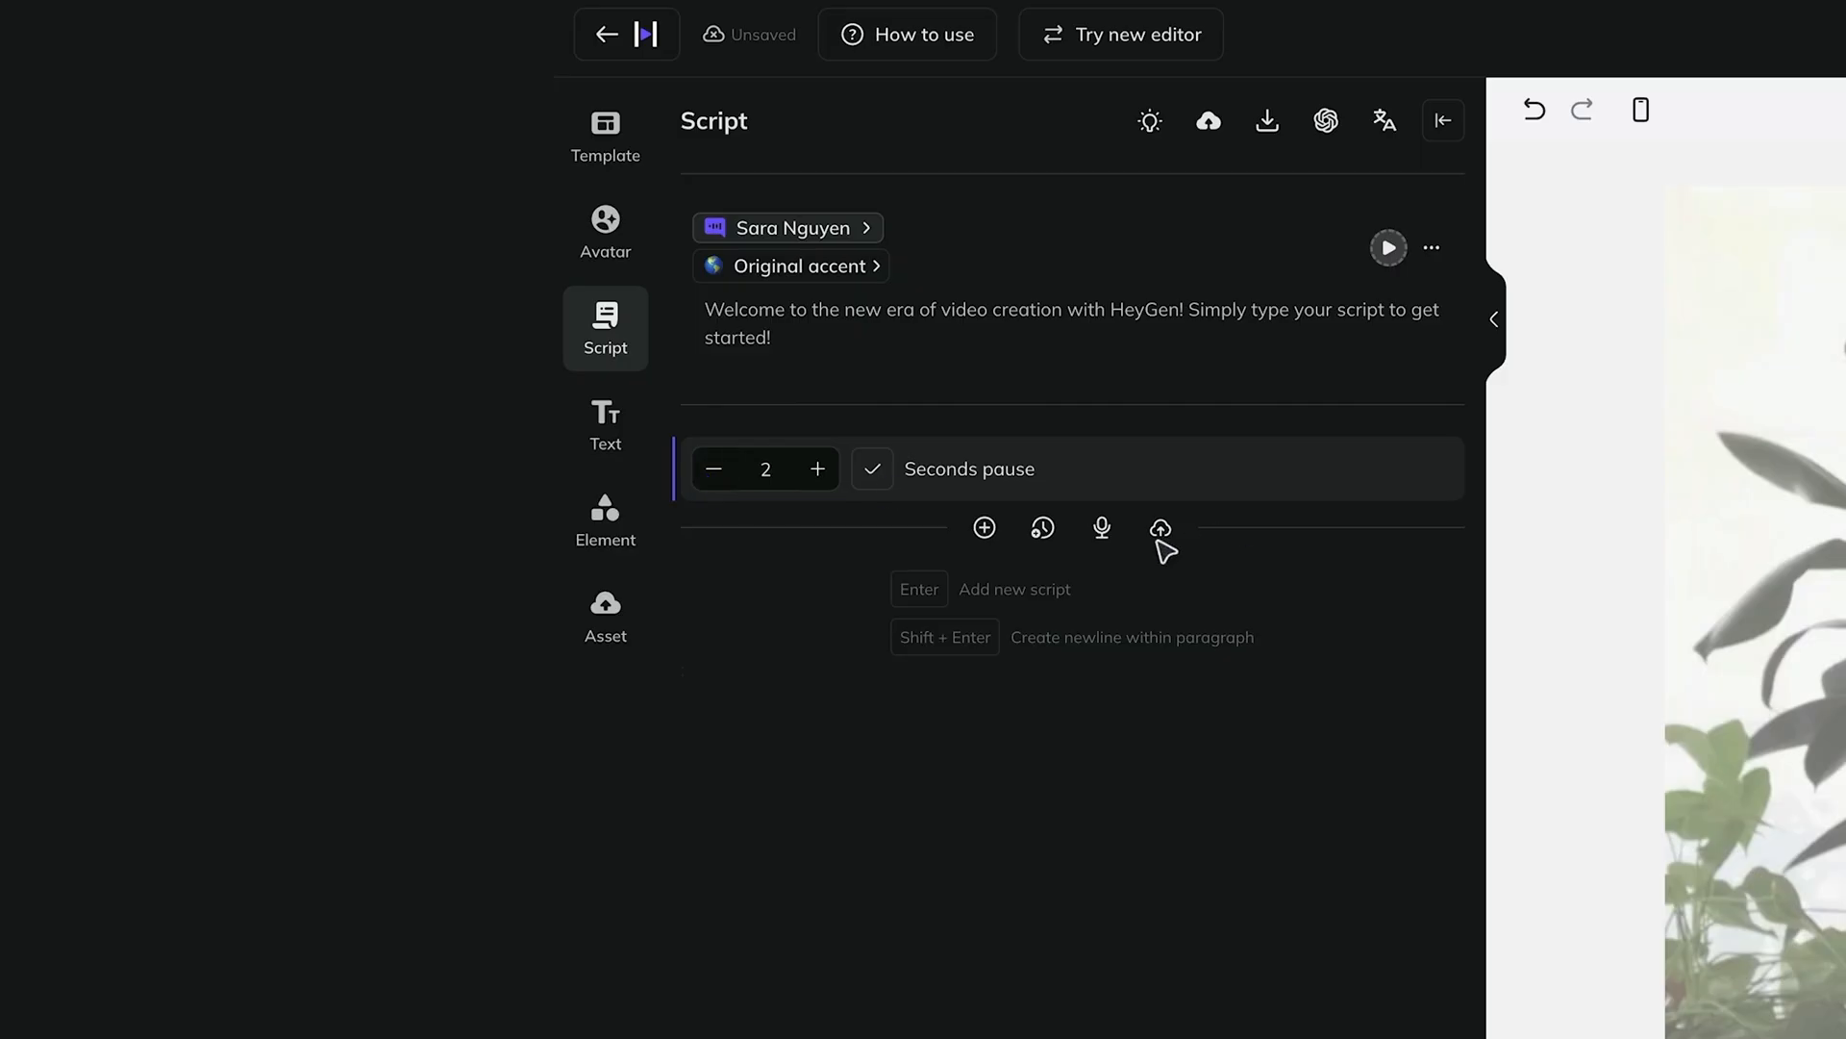
{"action": "left_click", "coordinate": [986, 528]}
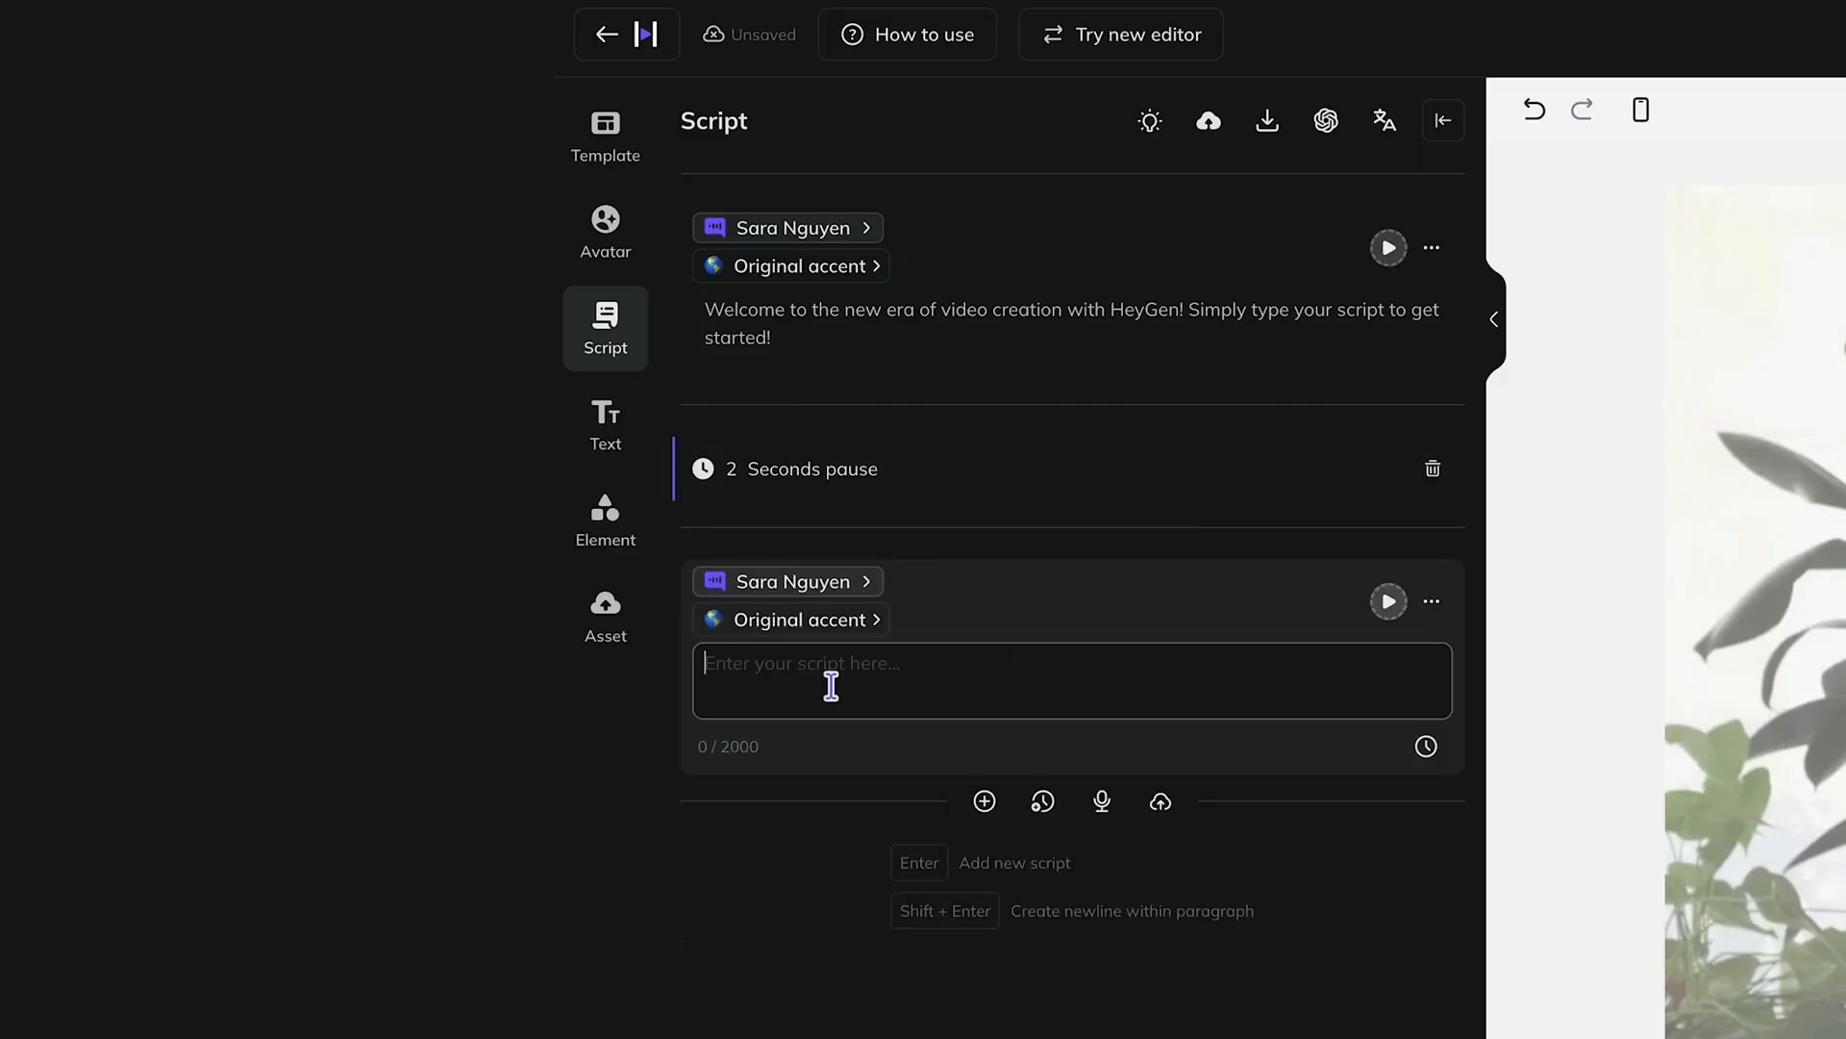